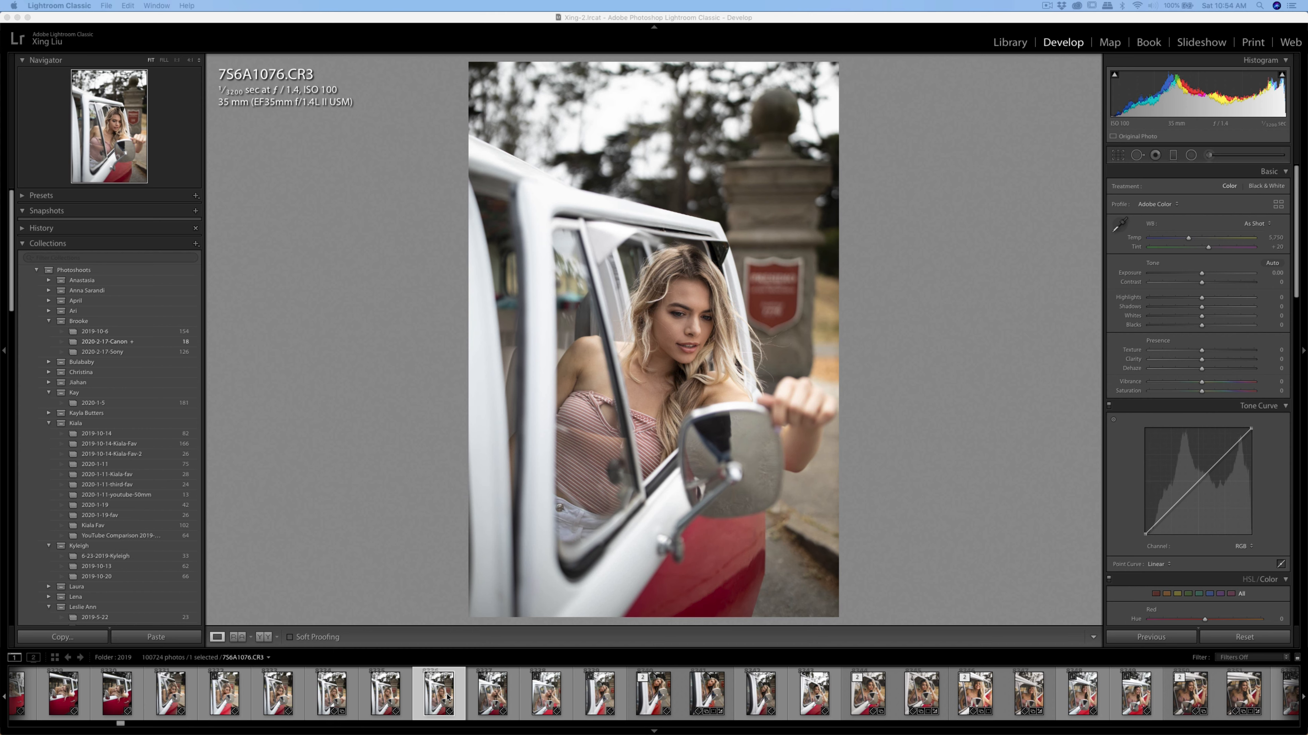
Apply the Camera Standard v2 profile to photo 756A1076.CR3
left_click(439, 705)
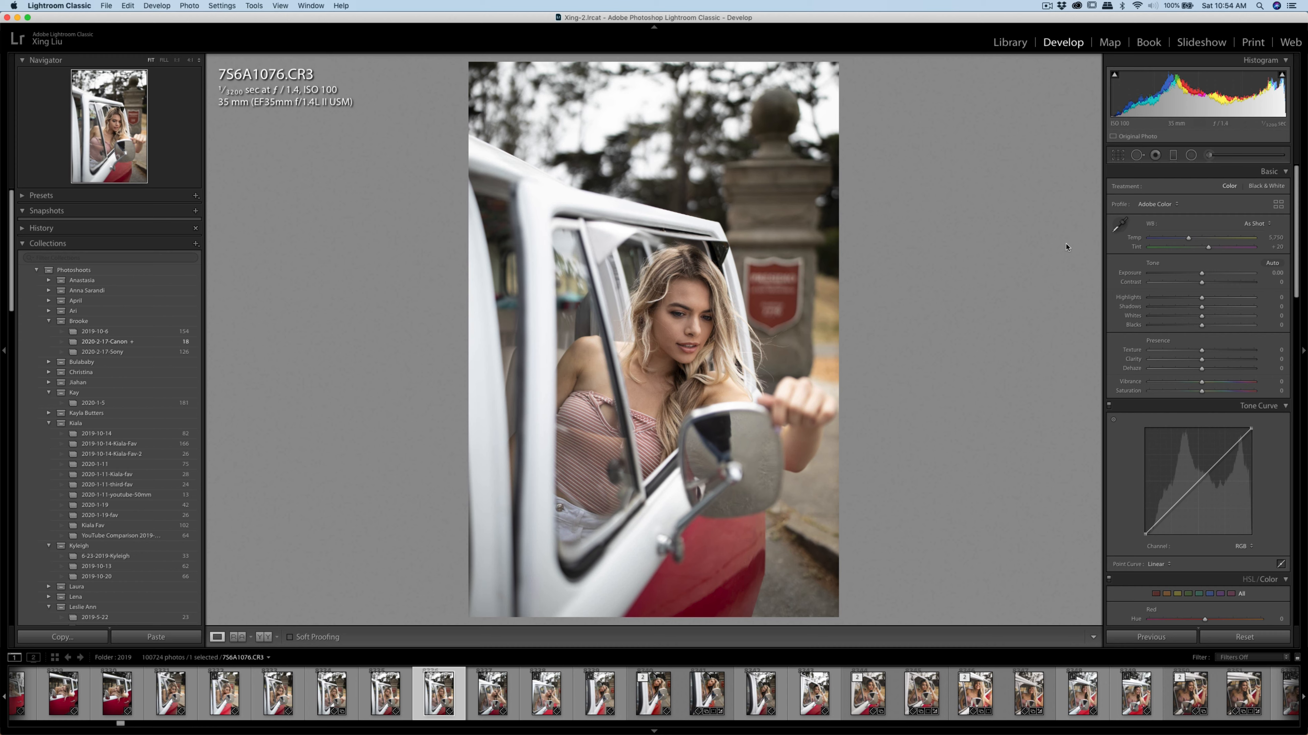
left_click(1277, 207)
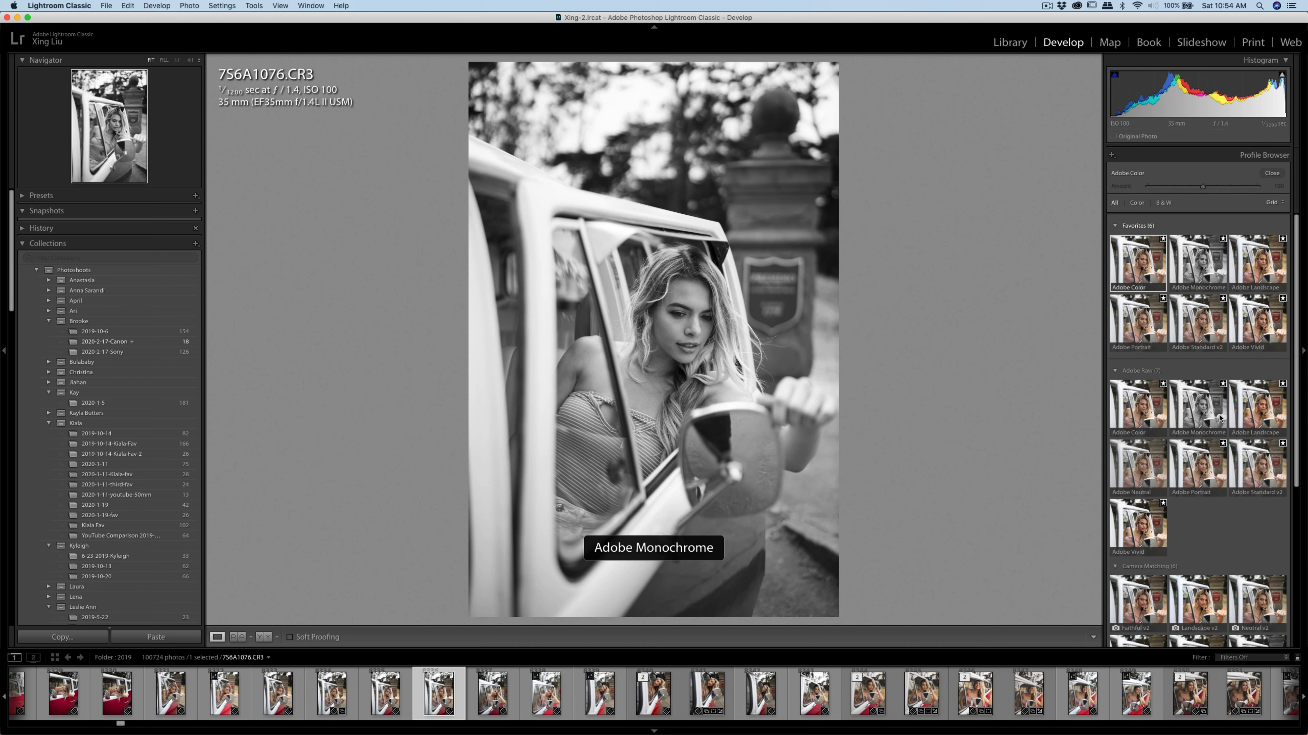
scroll(1217, 423, "down", 5)
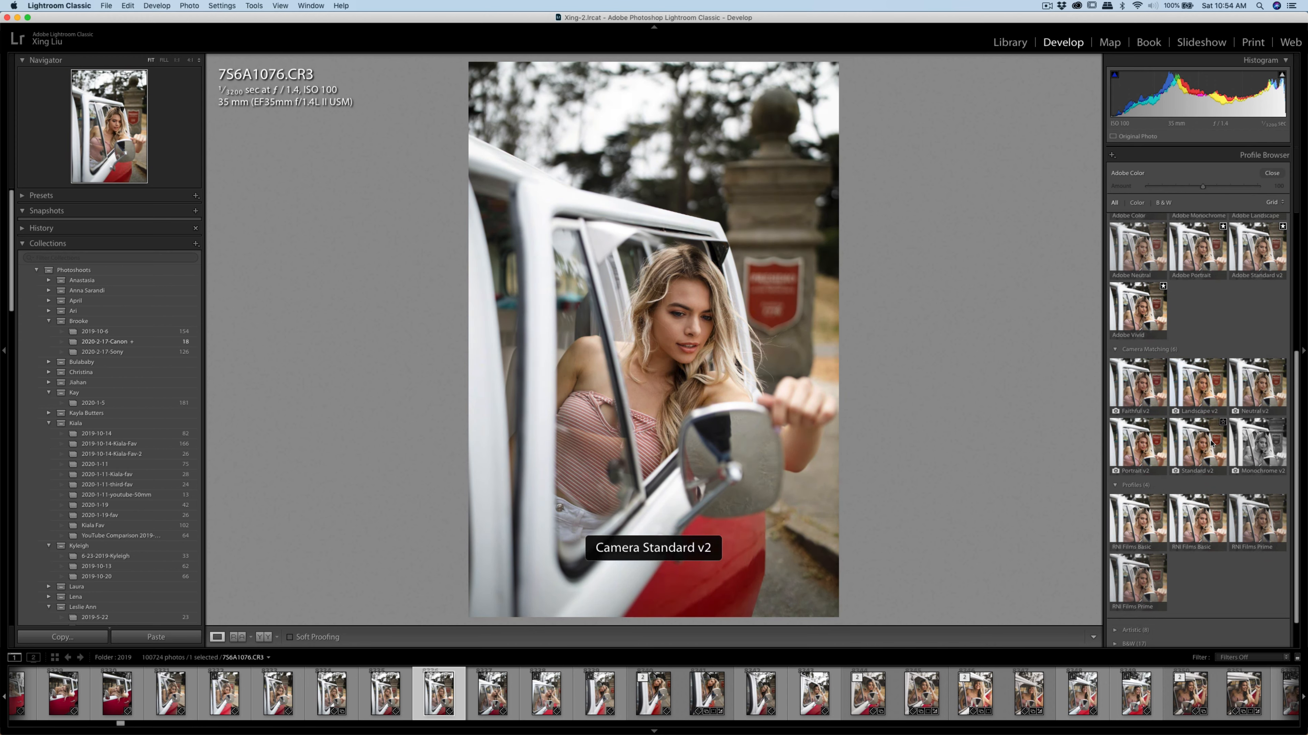
left_click(1206, 447)
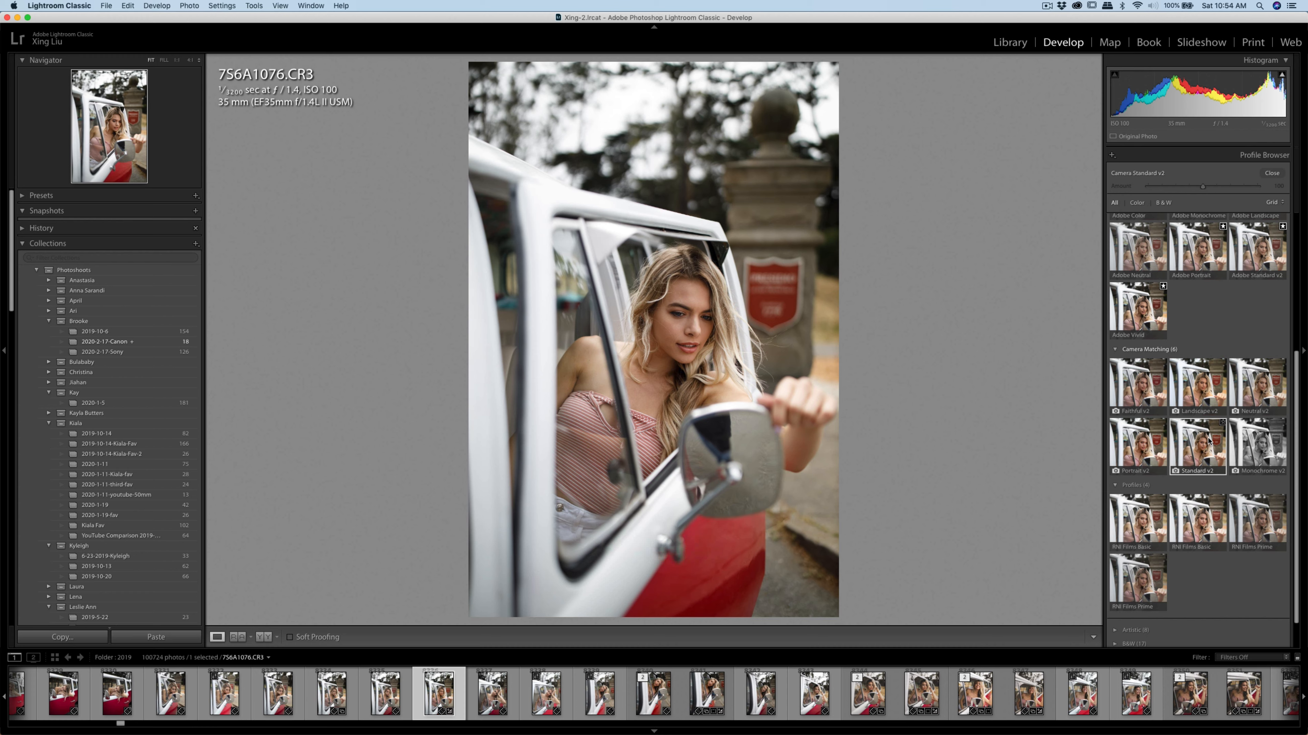
scroll(1206, 447, "up", 5)
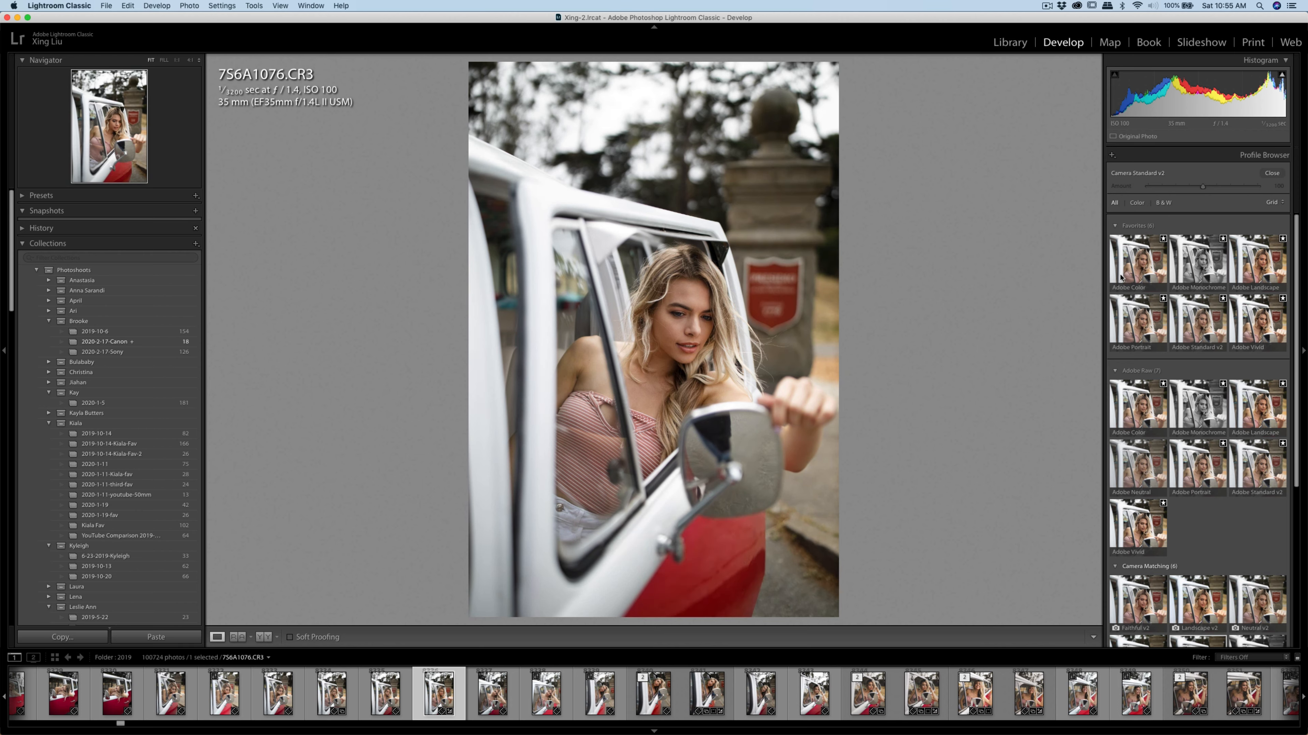
scroll(1148, 479, "down", 2)
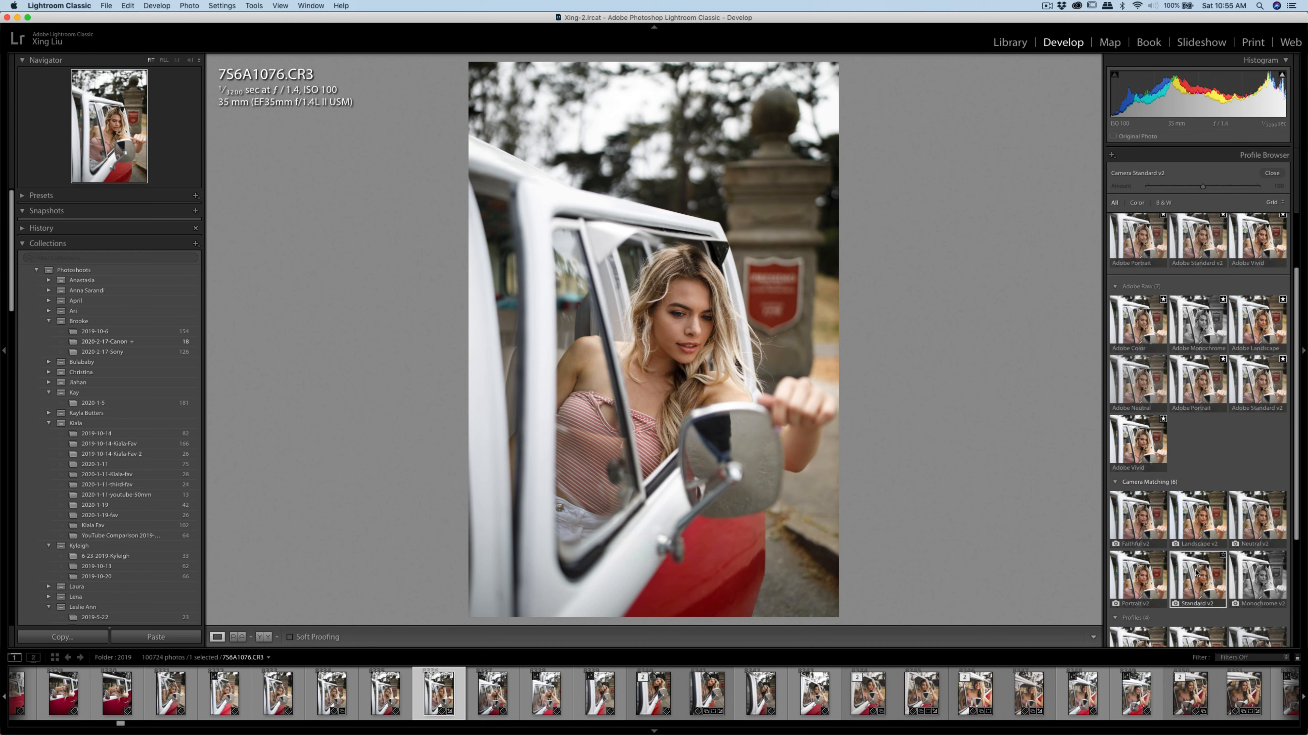
left_click(1270, 173)
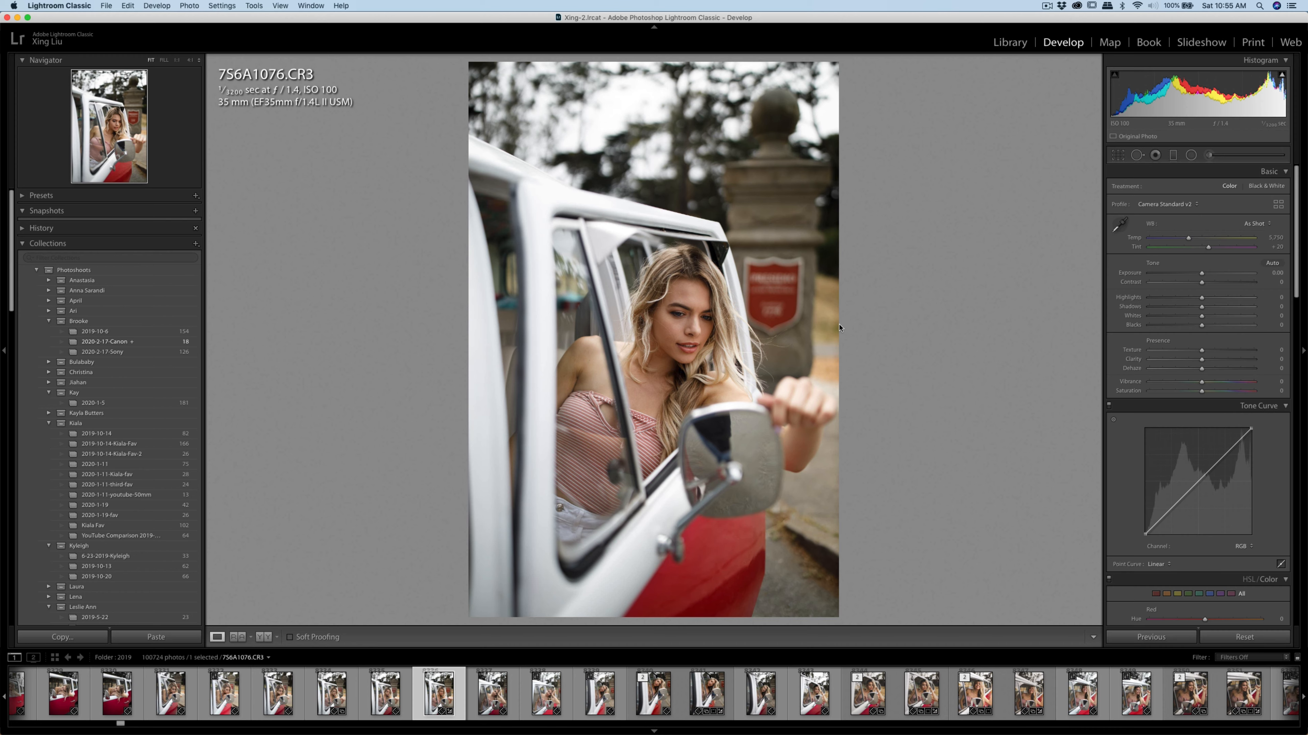
Enable lens profile corrections and reduce the distortion amount to 22 and vignetting to about 29
scroll(1236, 433, "down", 2)
scroll(1236, 432, "down", 15)
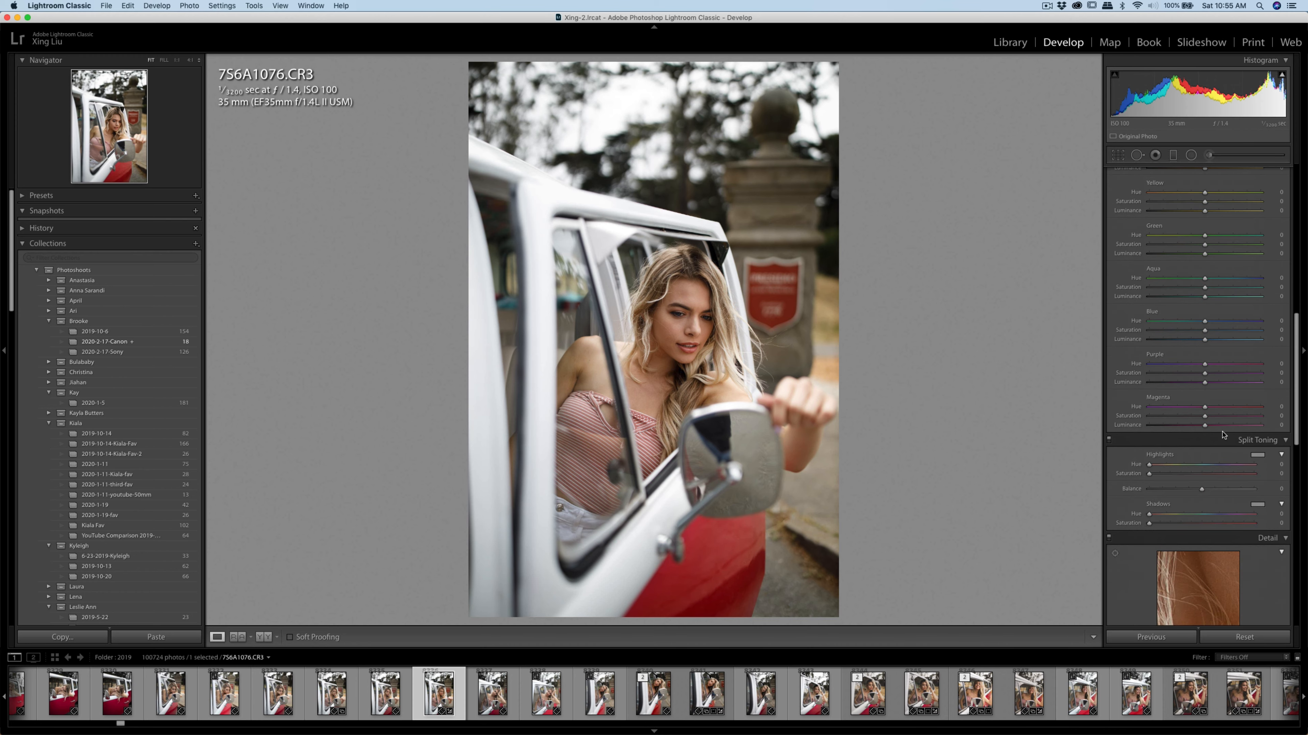
scroll(1193, 442, "down", 4)
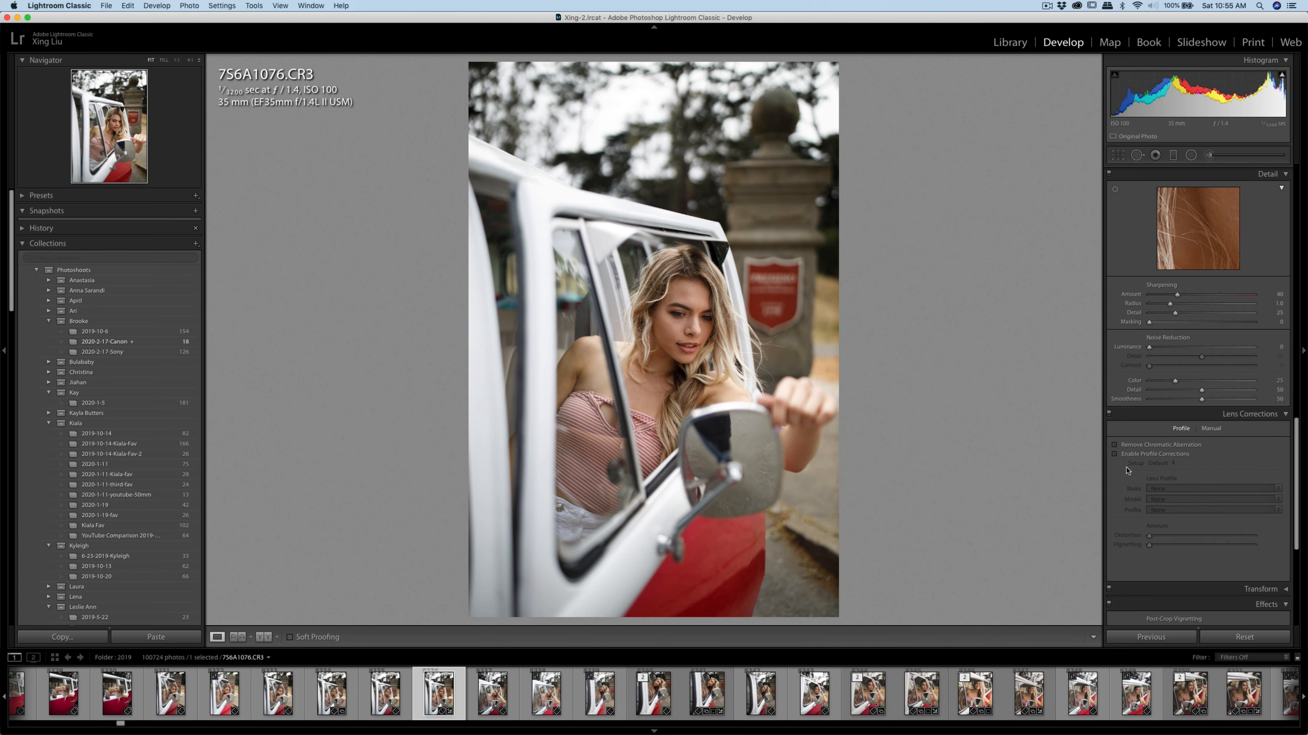
left_click(1114, 454)
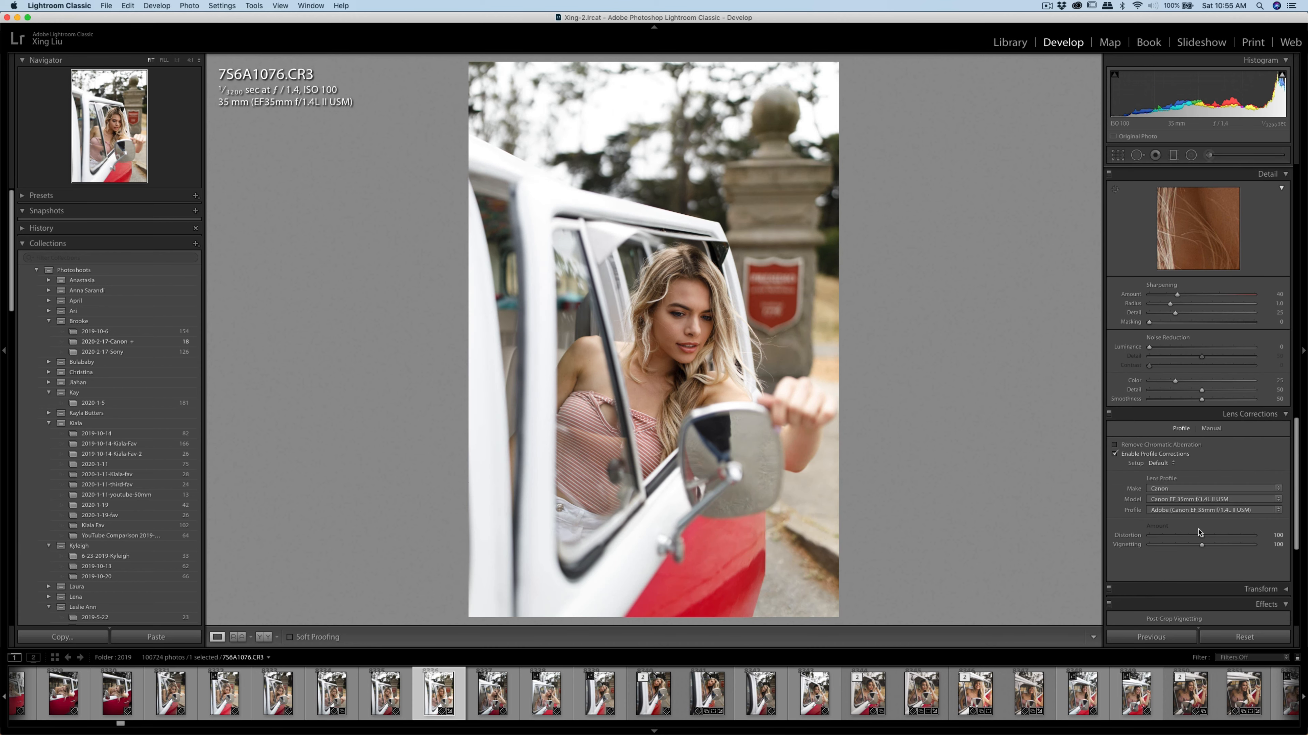
left_click_drag(1201, 536, 1161, 540)
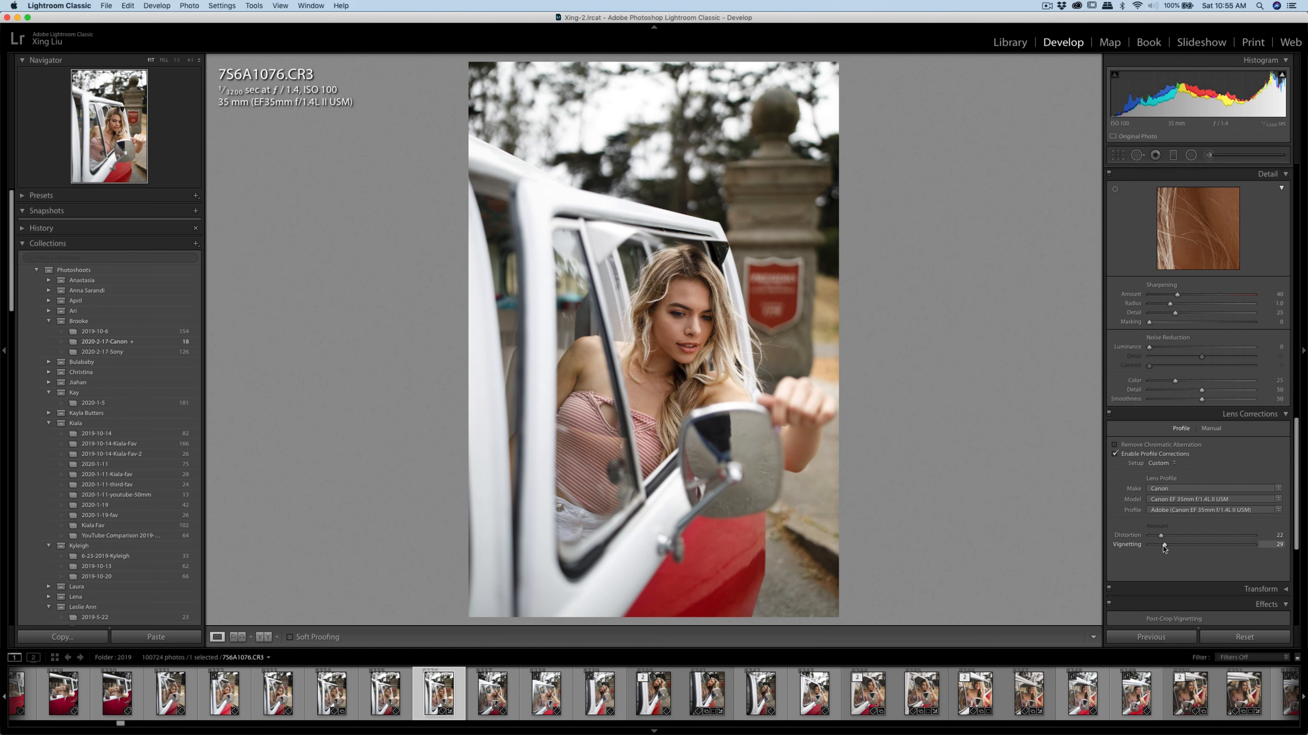
left_click_drag(1164, 549, 1163, 548)
Set the basic tone to Highlights -23, Exposure +0.15 and Contrast about +16
scroll(1179, 361, "up", 15)
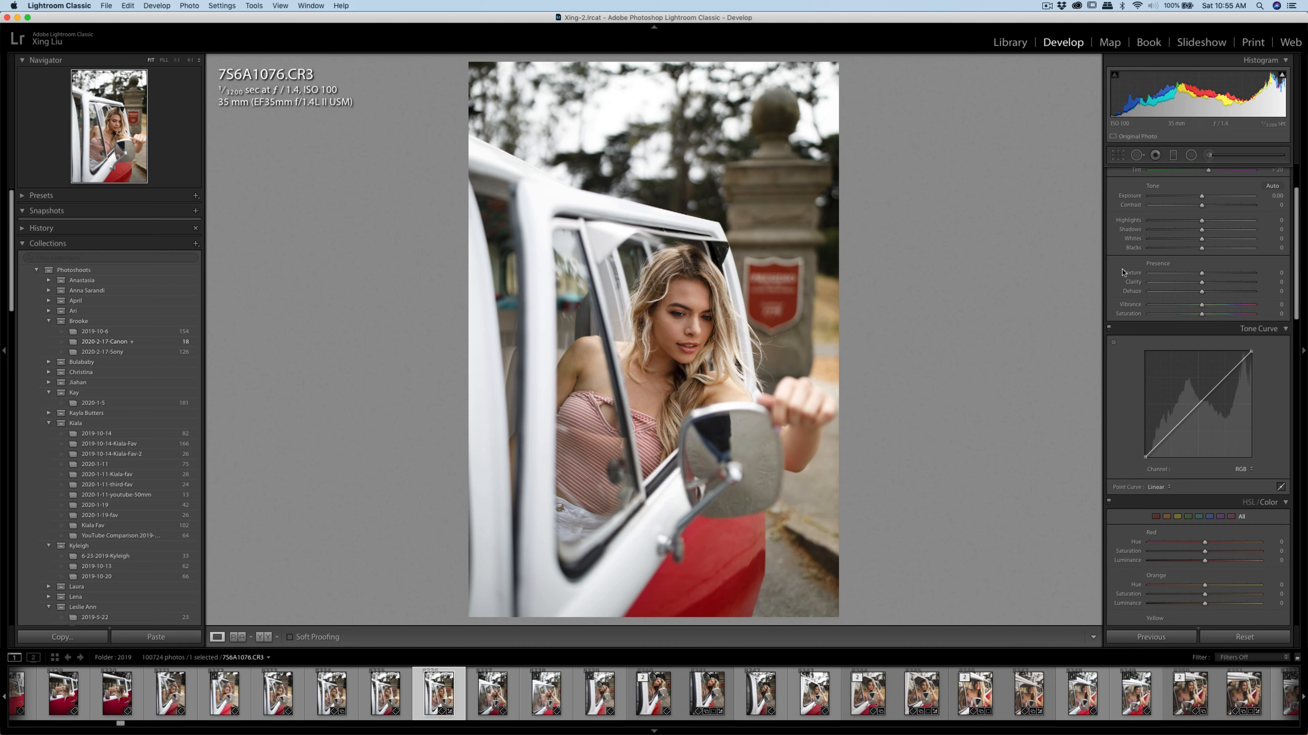
scroll(1159, 283, "up", 3)
mouse_move(1202, 300)
left_mouse_down()
mouse_move(1176, 303)
mouse_move(1213, 287)
mouse_move(1205, 276)
left_mouse_up()
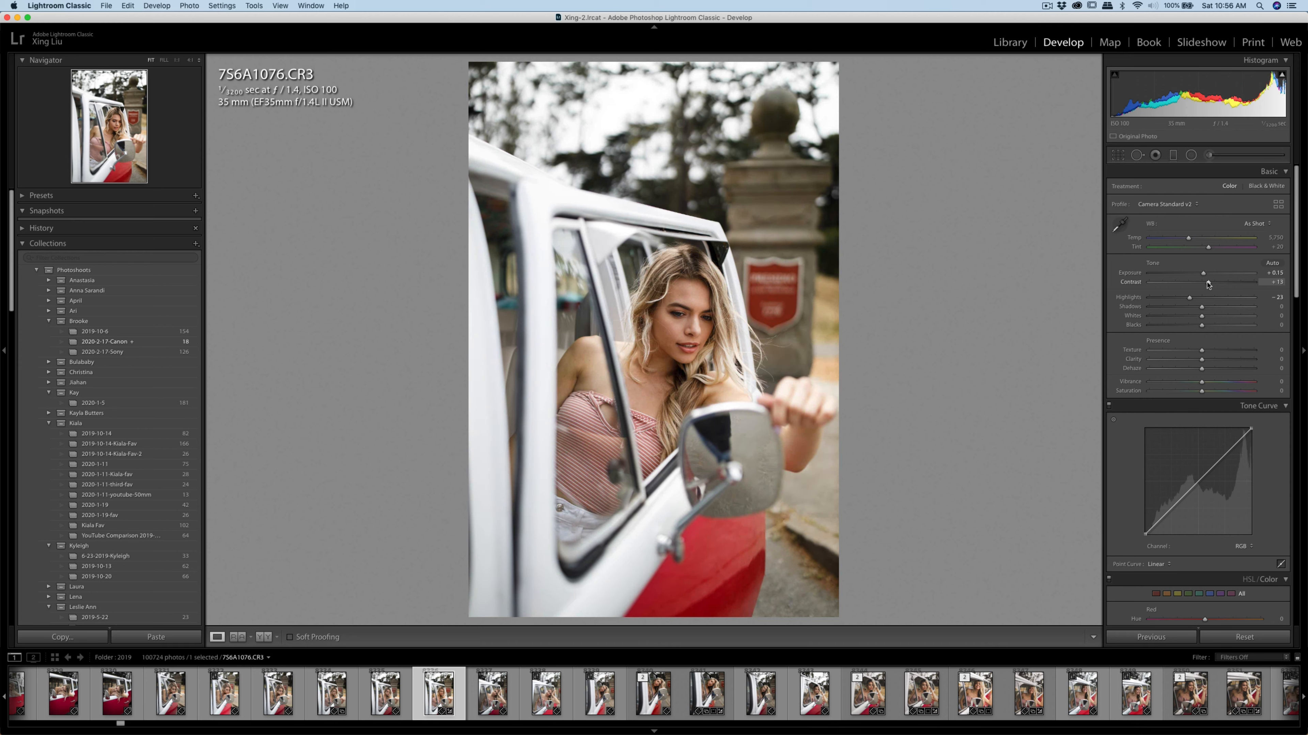
left_click_drag(1208, 286, 1209, 286)
Adjust the colour mix: yellow hue -10, saturation -23 and luminance +1, green saturation -27, blue saturation -26
scroll(1175, 350, "down", 10)
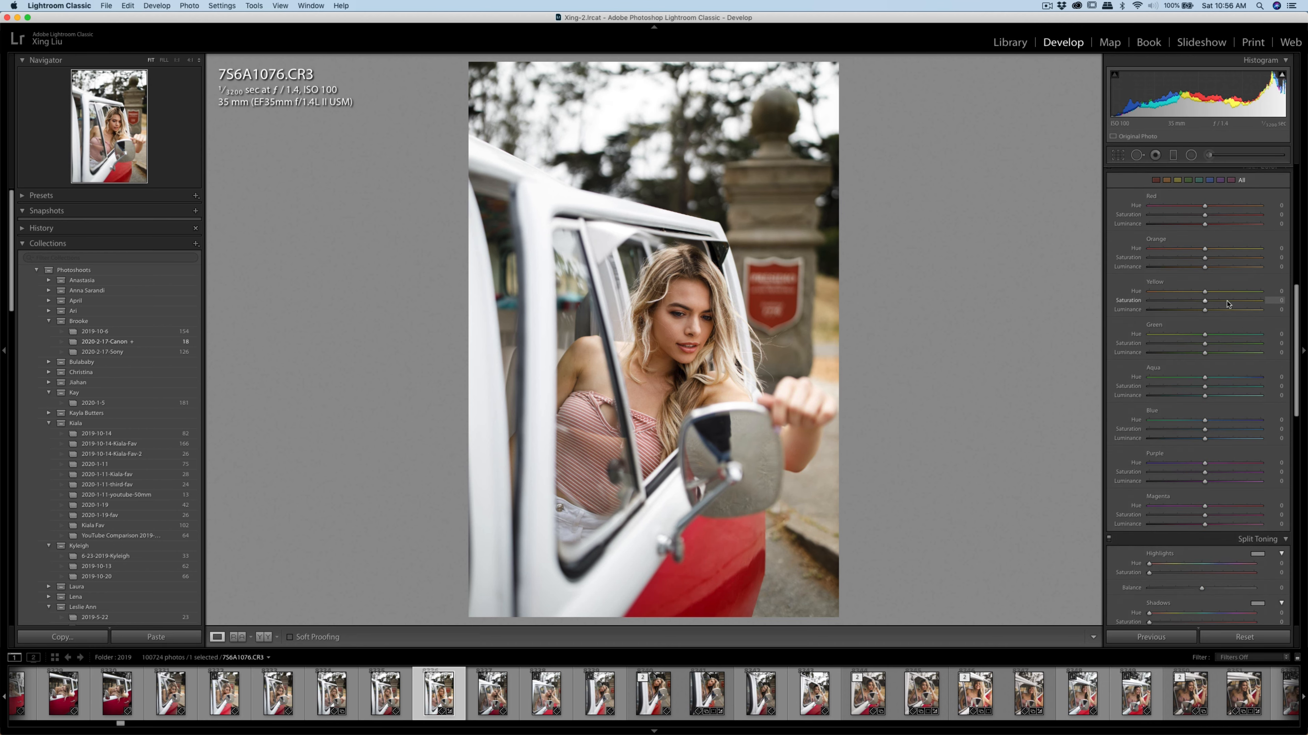
mouse_move(1205, 302)
left_mouse_down()
mouse_move(1169, 294)
mouse_move(1209, 298)
left_mouse_up()
left_click_drag(1204, 312, 1205, 314)
left_click_drag(1205, 431, 1188, 435)
left_click_drag(1205, 344, 1193, 347)
Fine-tune the basic tone to Contrast +17 and Exposure +0.10
scroll(1194, 351, "up", 10)
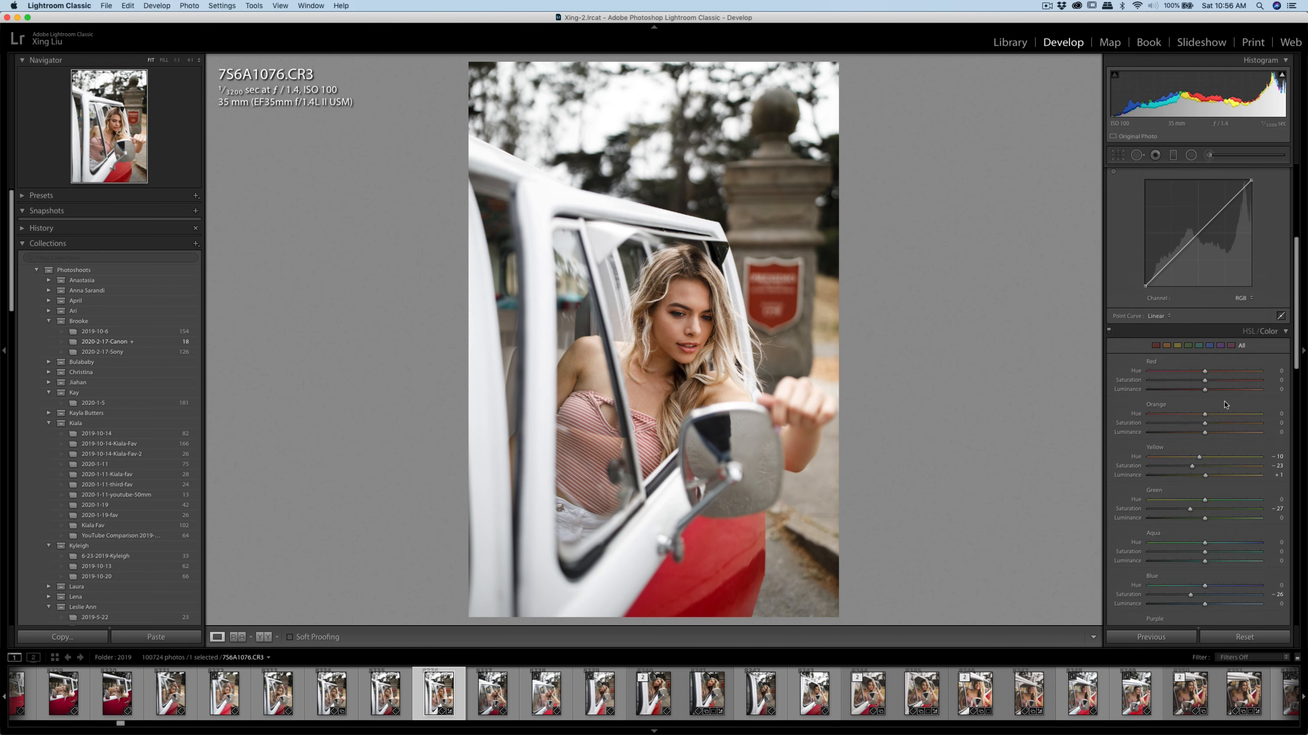
scroll(1205, 441, "up", 5)
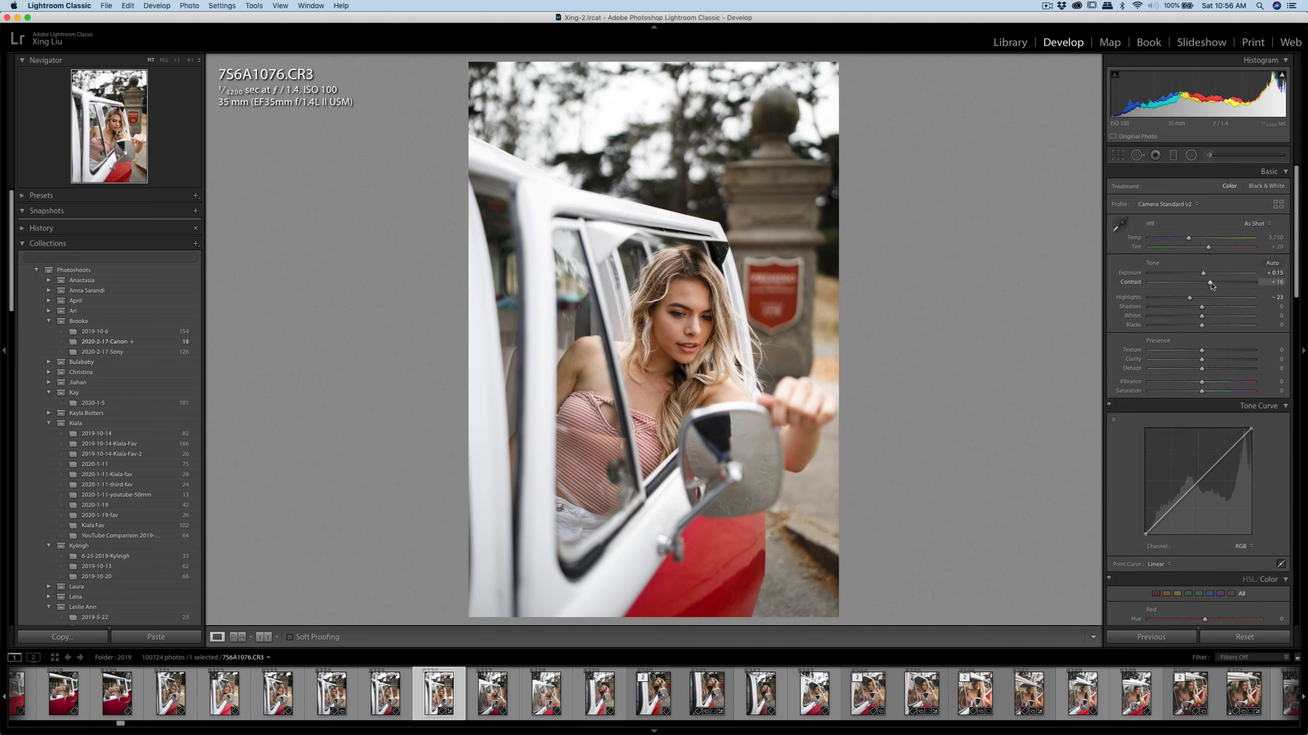
left_click_drag(1211, 287, 1202, 277)
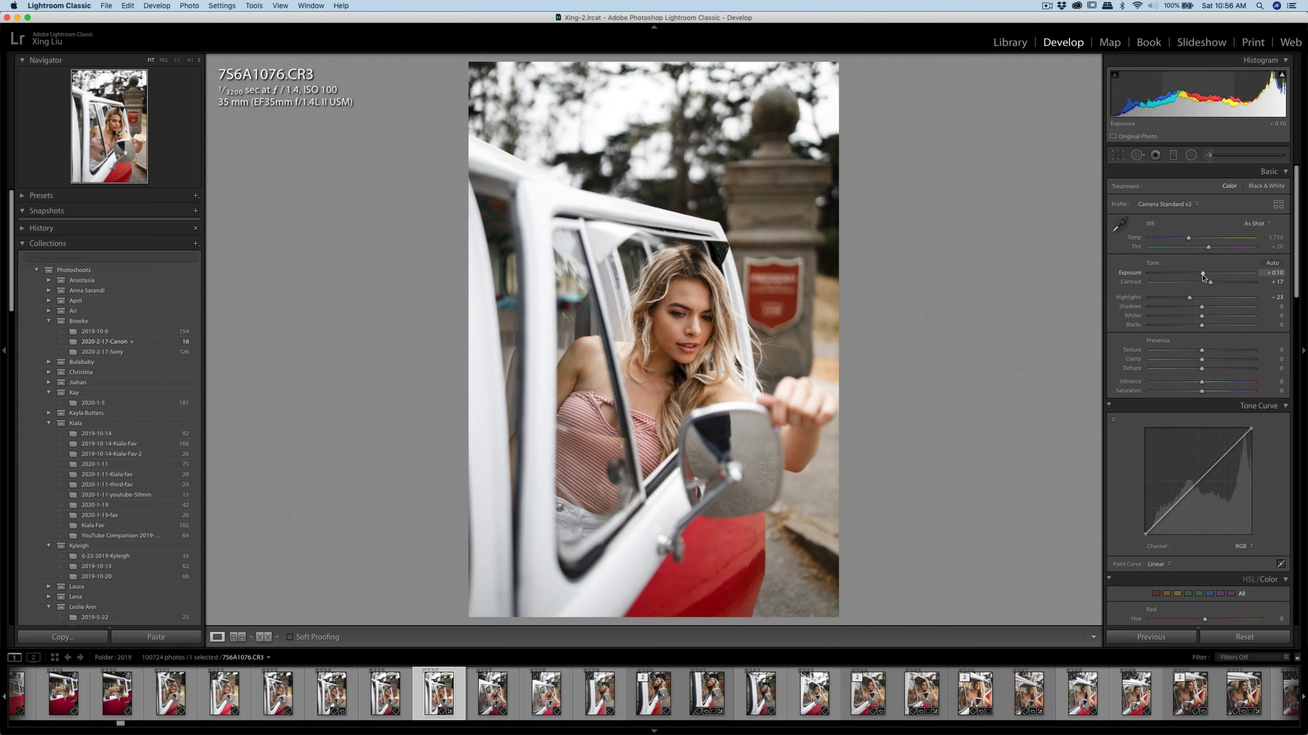
Crop the photo to the 4 x 5 / 8 x 10 aspect ratio, trimming mostly the area above the van
left_click(1116, 155)
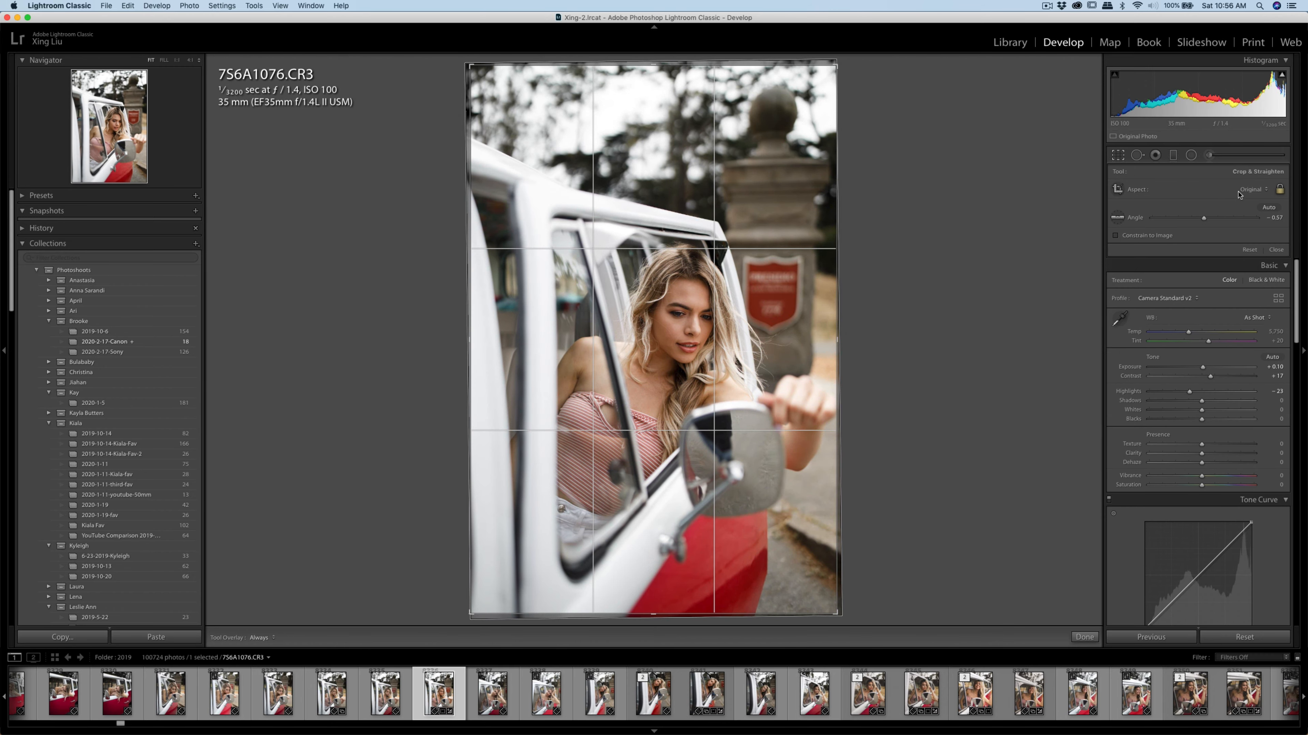
left_click(1252, 189)
left_click(1248, 216)
left_click_drag(789, 237, 787, 180)
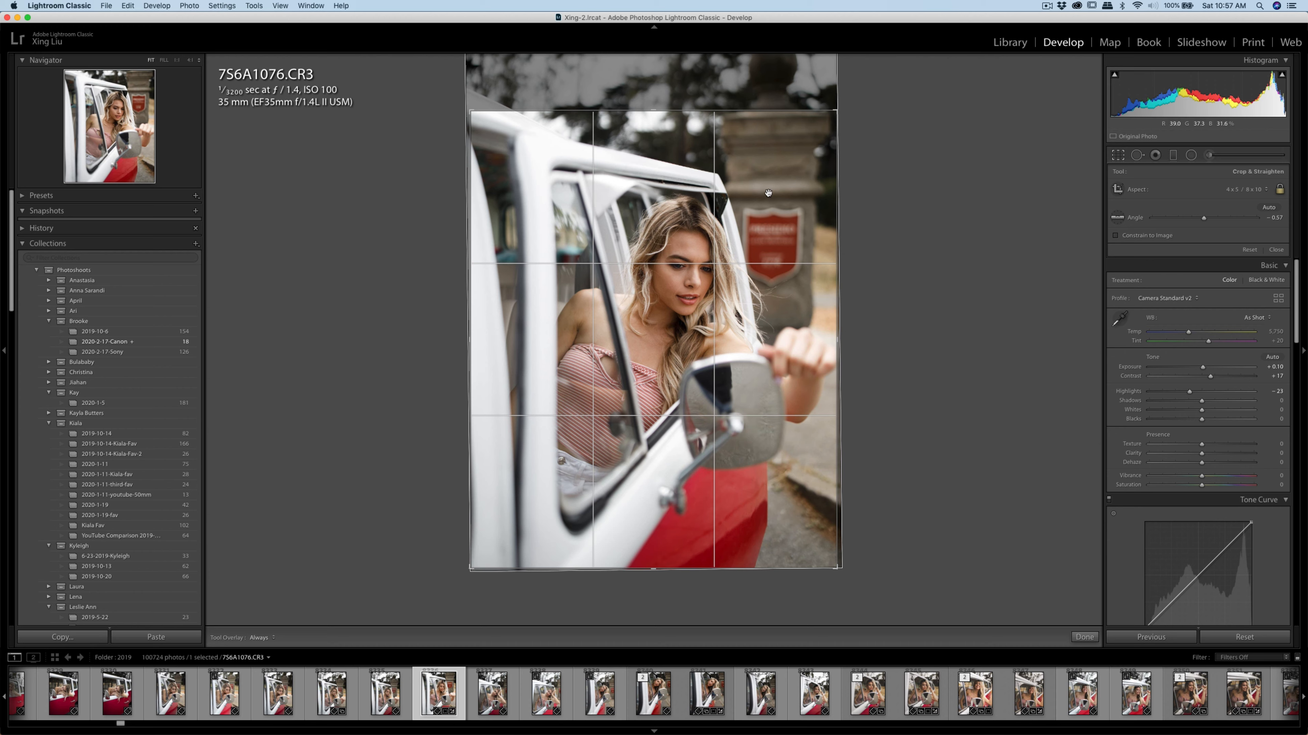
left_click_drag(836, 114, 834, 115)
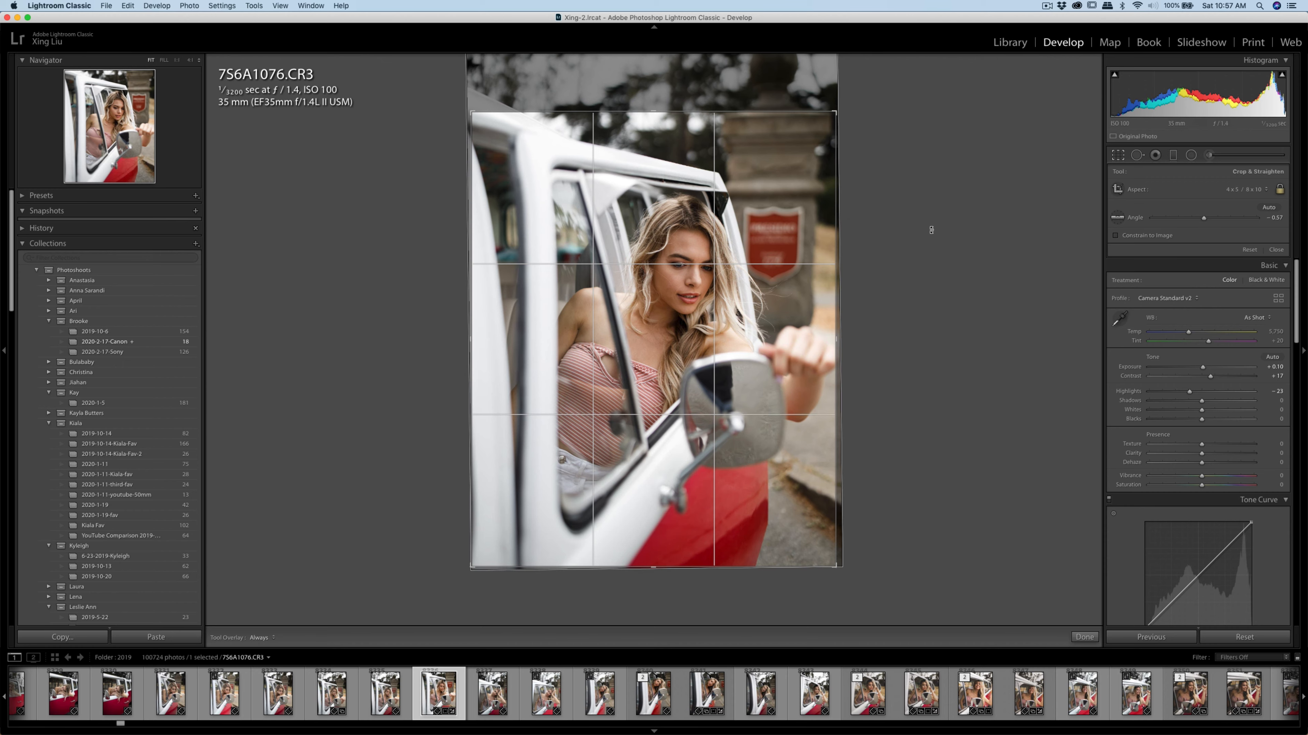
key("Return")
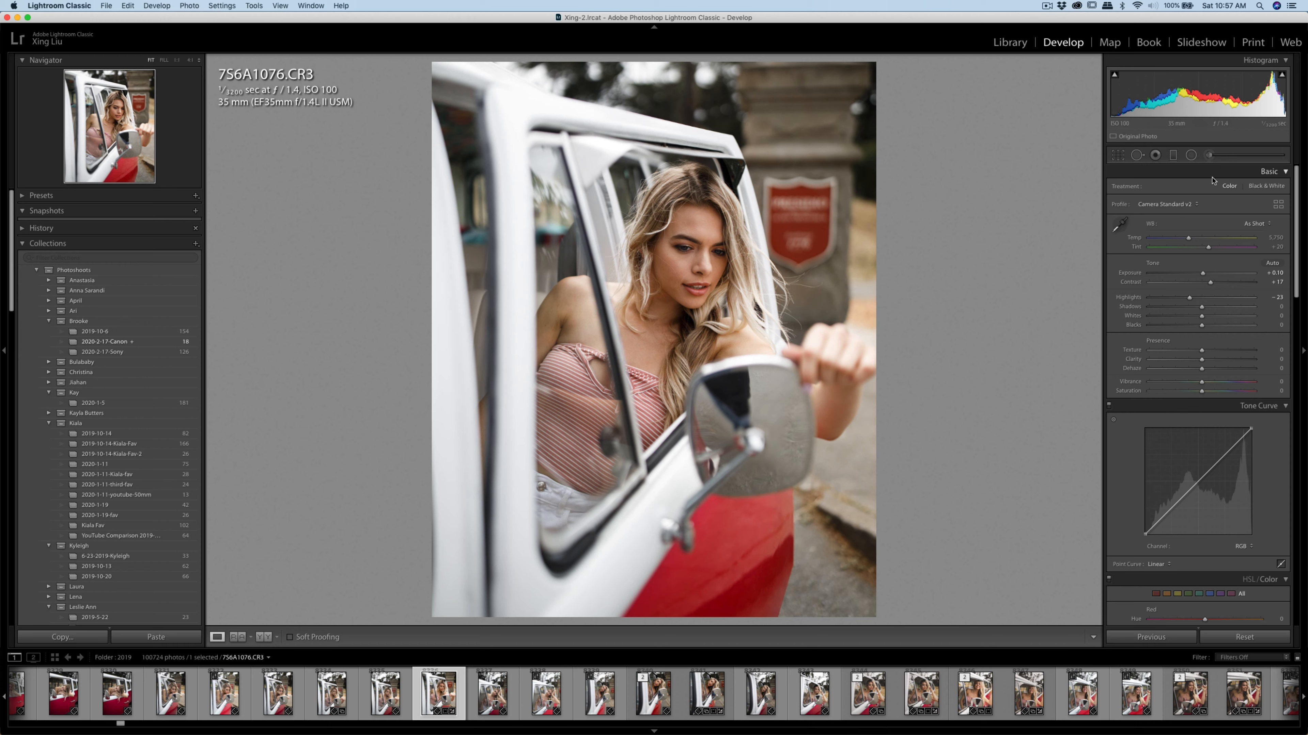
Brush a Shadows adjustment over the woman's face at brush size 13 and lower its amount to about 9
key("k")
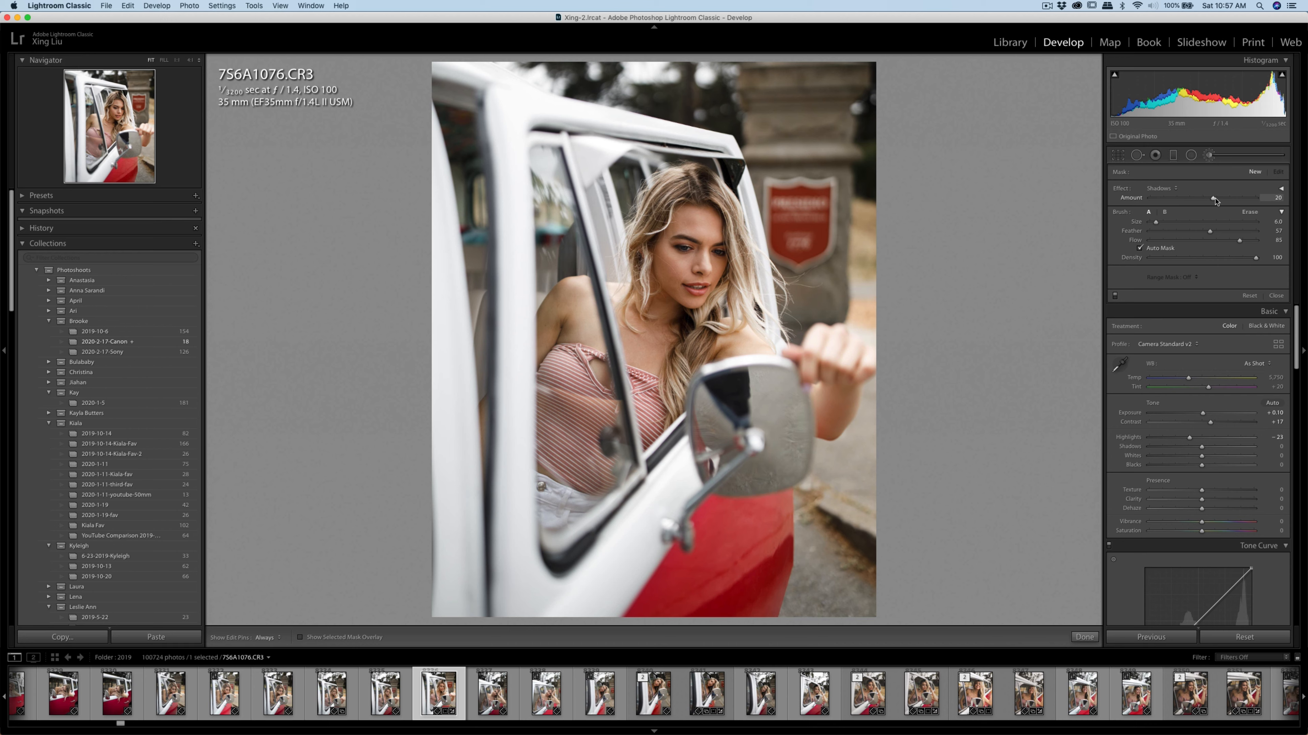
key("h")
scroll(683, 287, "up", 7)
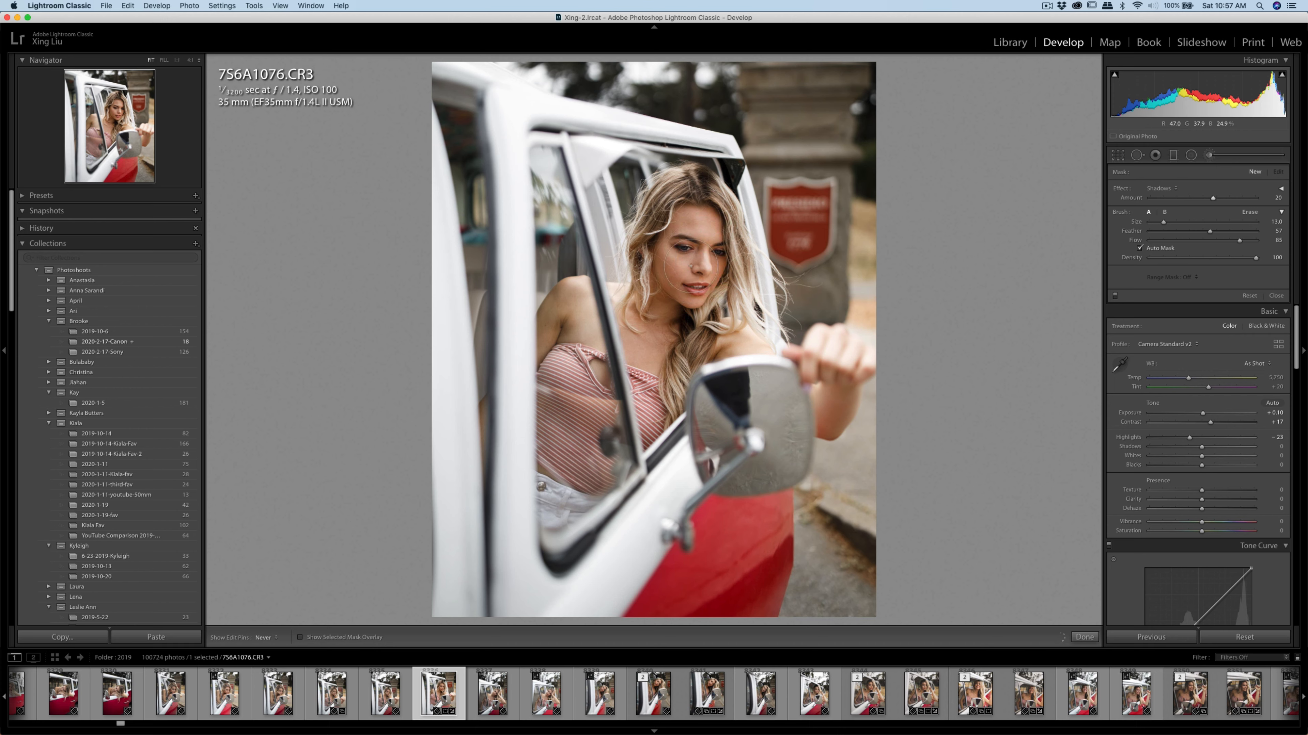
key("h")
left_click_drag(1215, 202, 1207, 202)
key("h")
key("h")
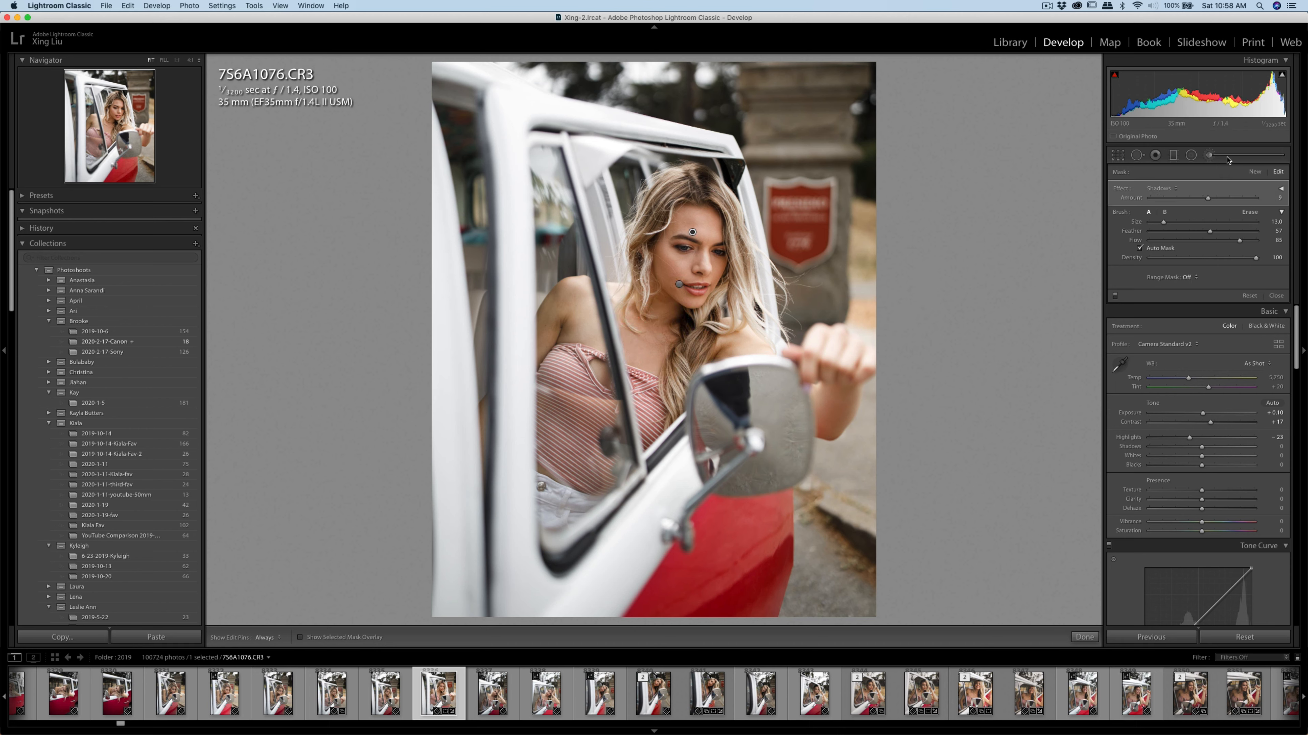
left_click(1208, 155)
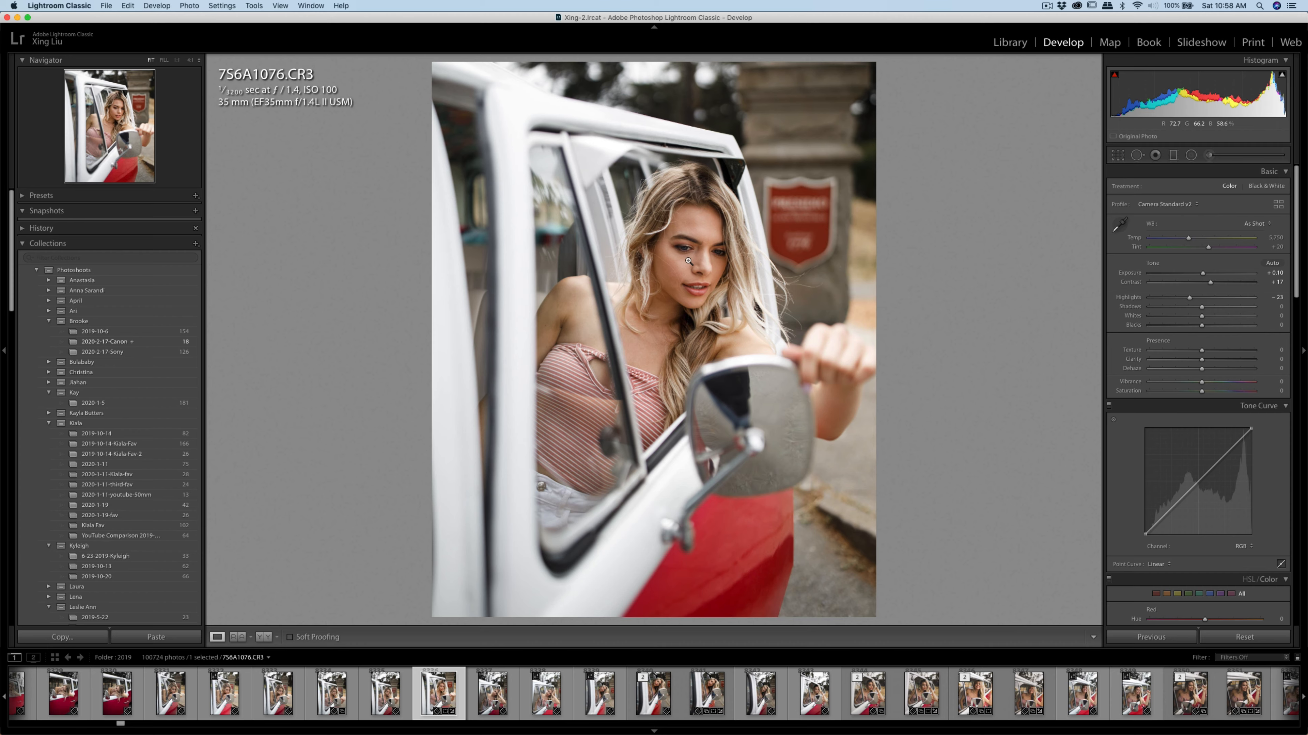
Paint the Soften Skin (Lite) adjustment under both eyes with a size 3 brush
left_click(707, 261)
left_click_drag(707, 261, 737, 250)
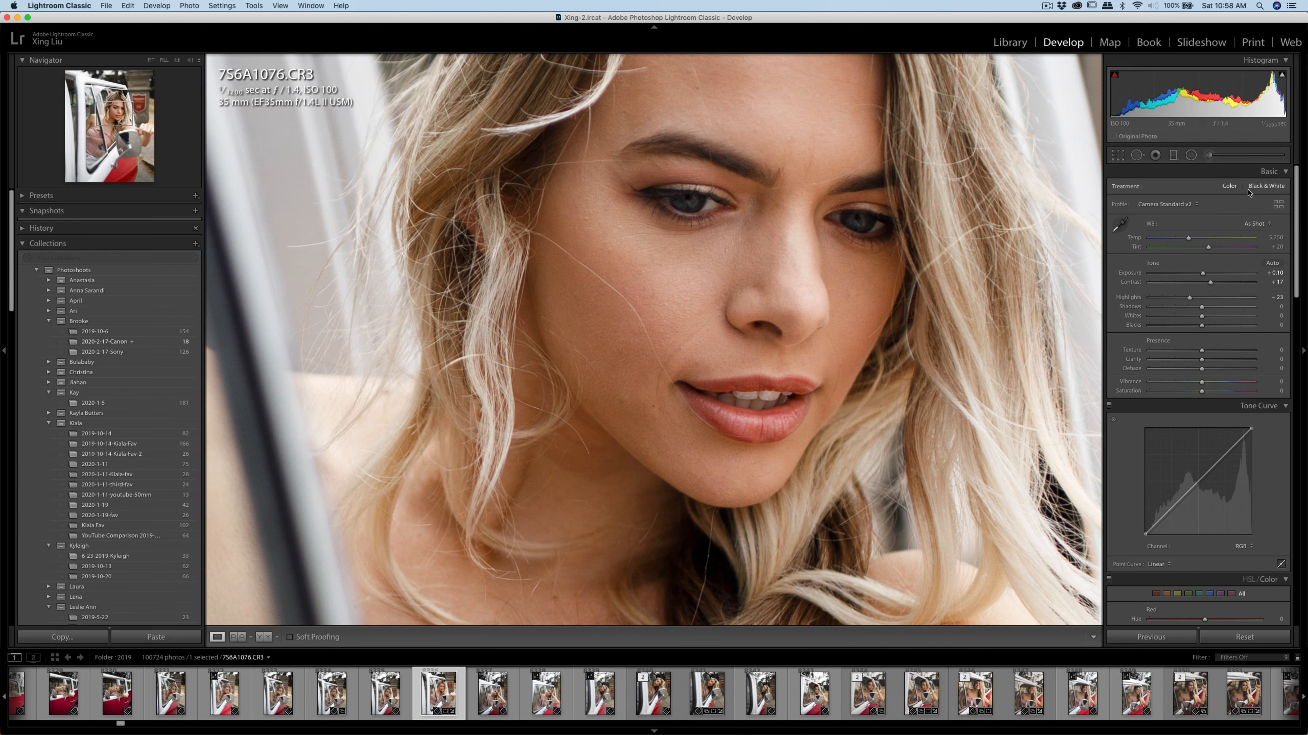
key("k")
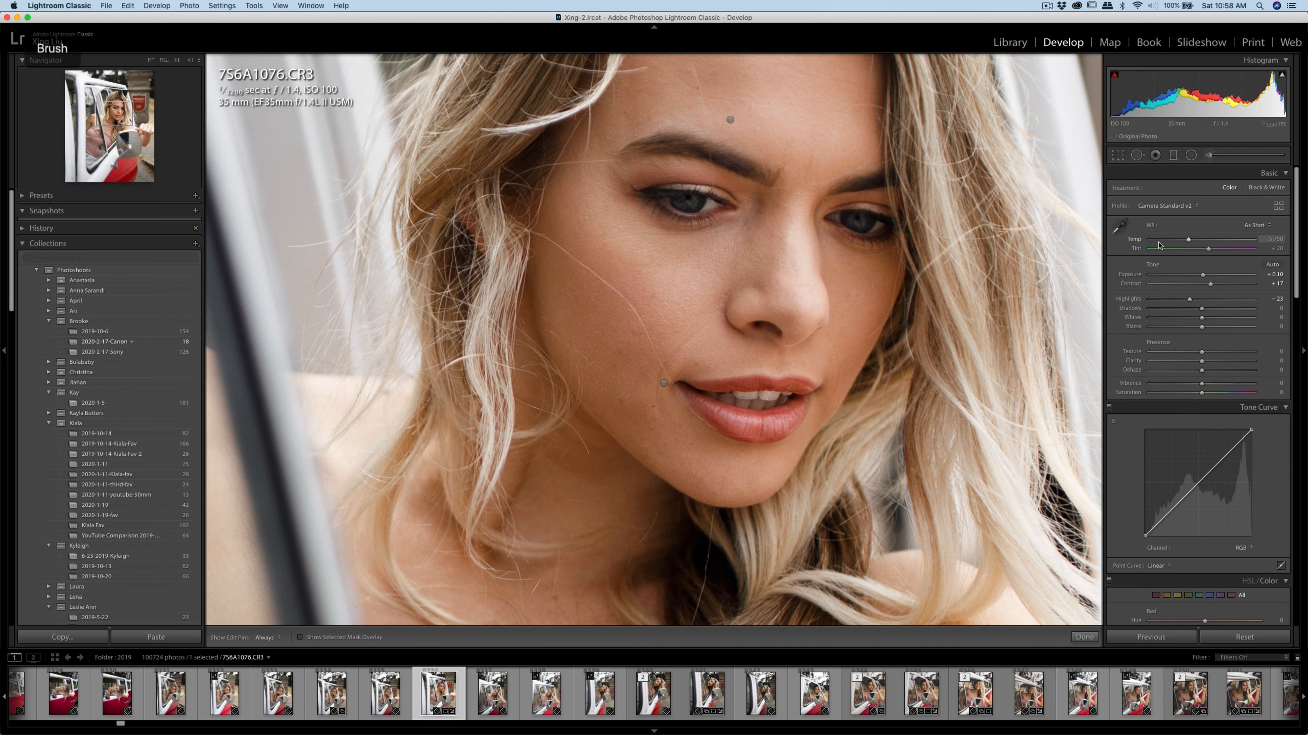
left_click(1161, 188)
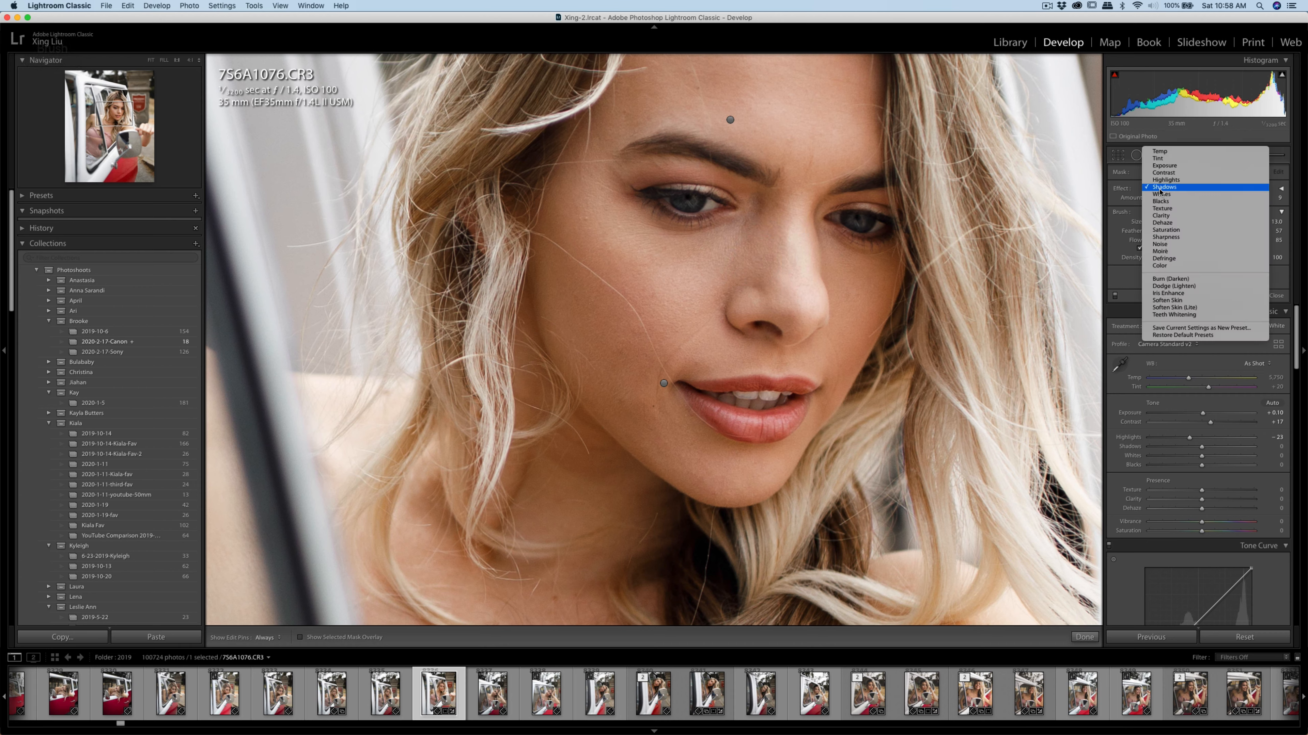
left_click(1174, 307)
key("bracketleft")
key("bracketleft")
key("bracketleft")
key("bracketleft")
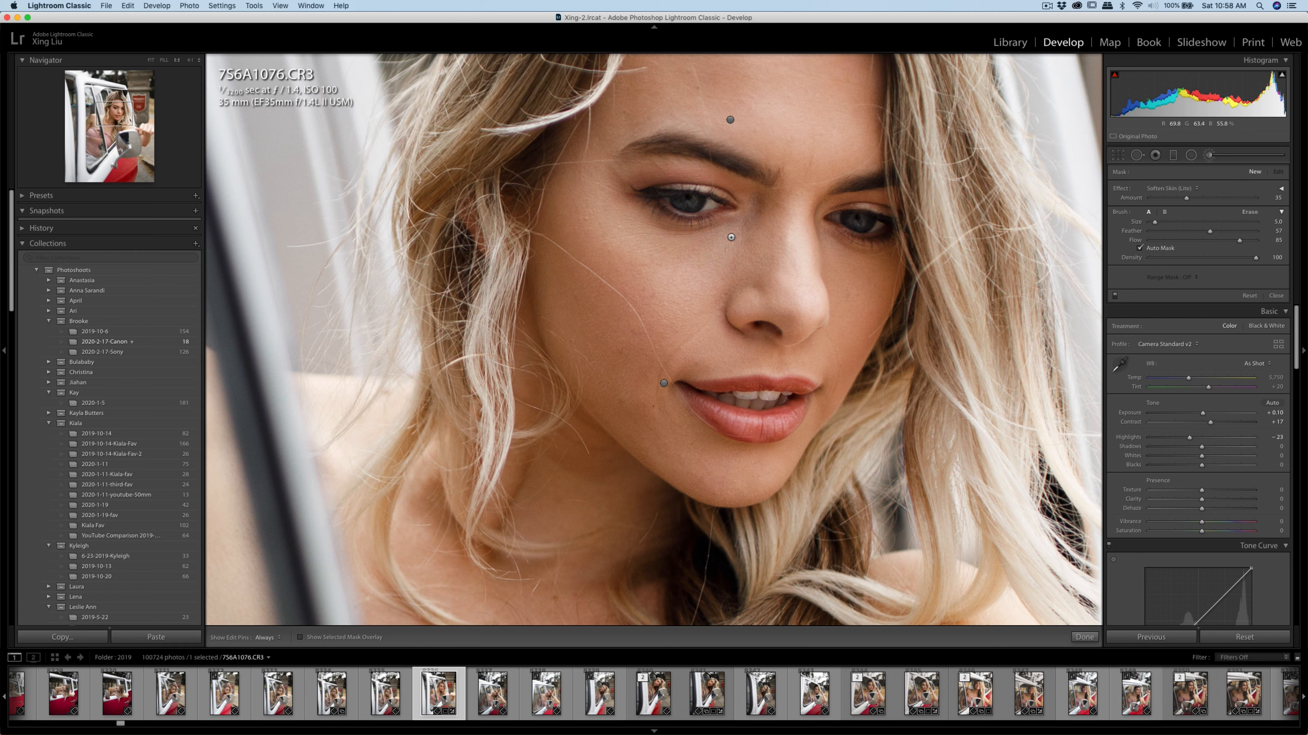
key("h")
left_click_drag(737, 232, 669, 240)
mouse_move(835, 239)
left_mouse_down()
mouse_move(889, 259)
mouse_move(851, 272)
left_mouse_up()
key("h")
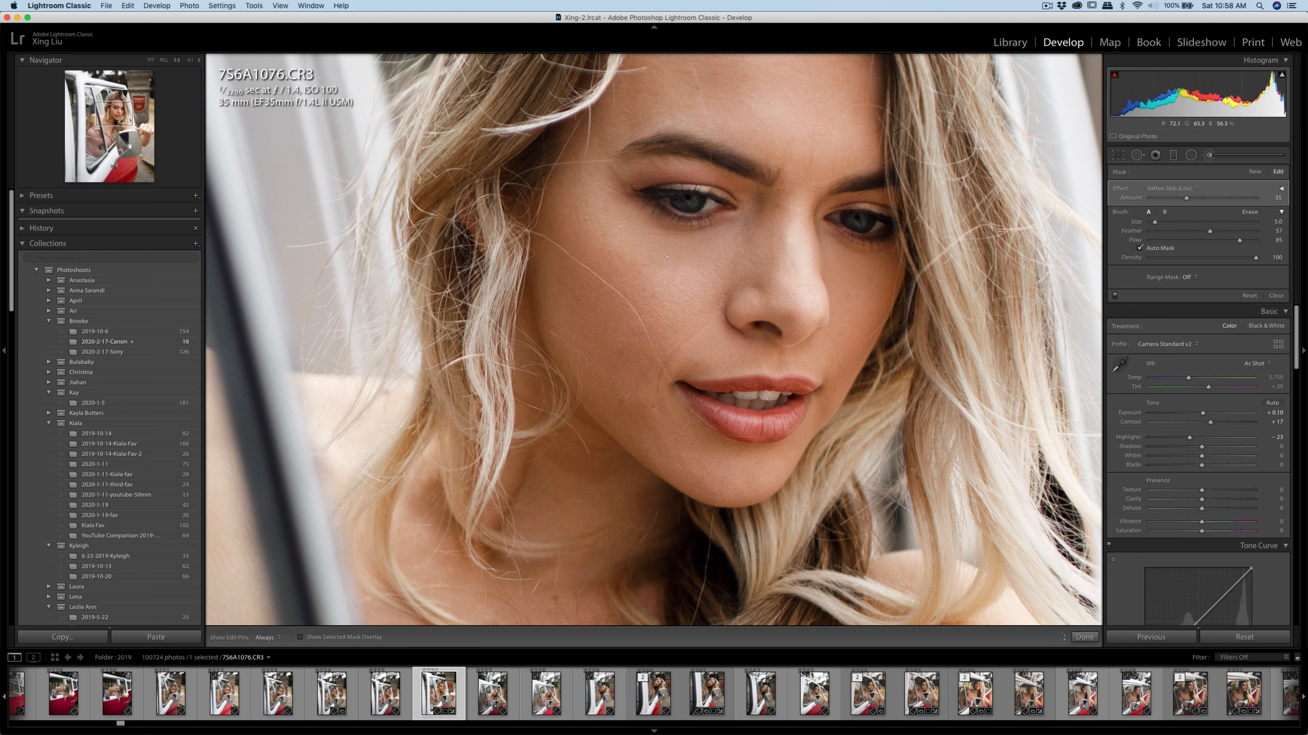
left_click_drag(667, 258, 672, 255)
key("q")
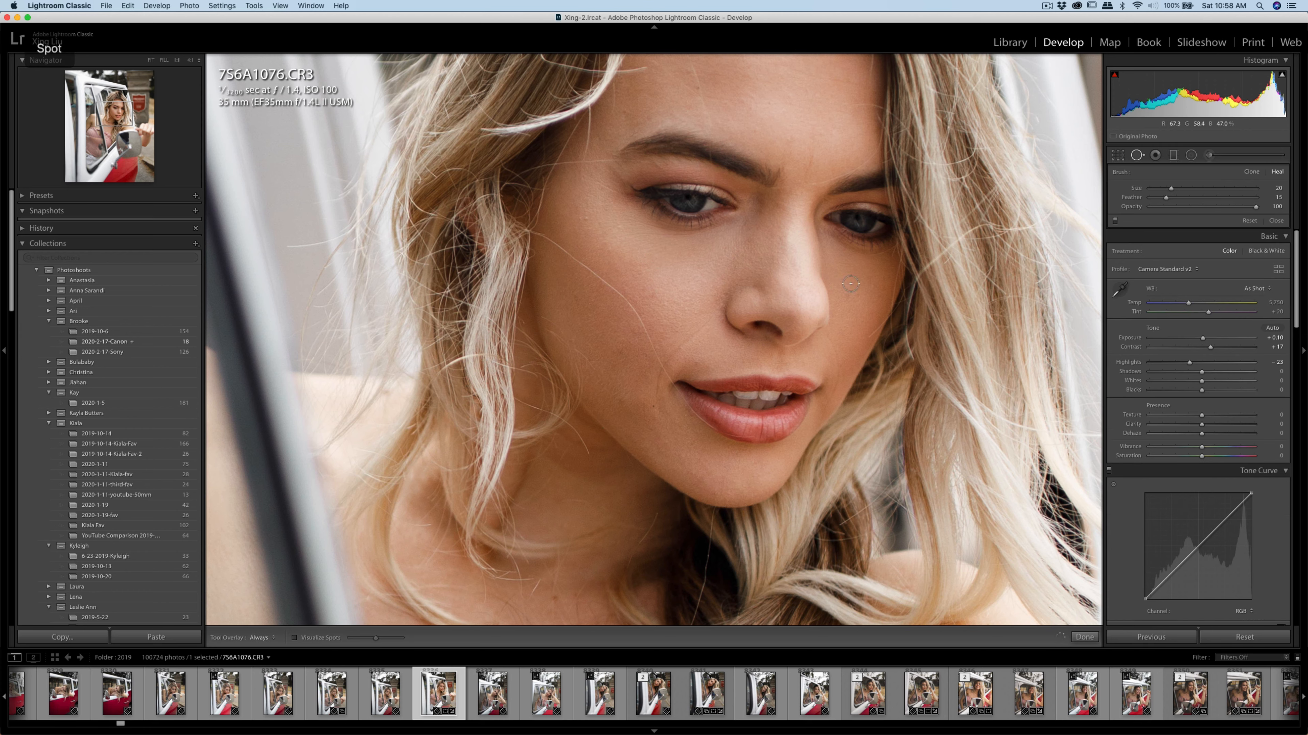
key("q")
left_click(888, 245)
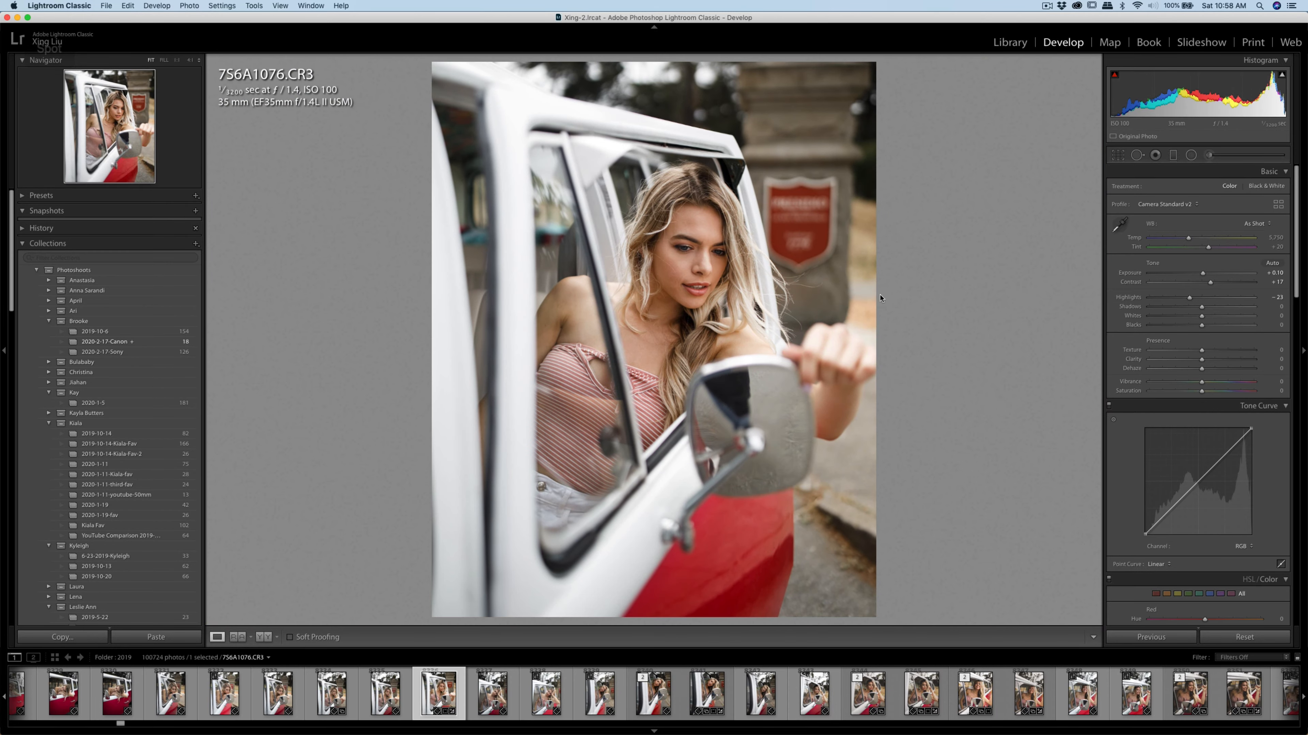
Brush another Soften Skin (Lite) adjustment onto the facial skin with the brush enlarged to about size 8
left_click(726, 246)
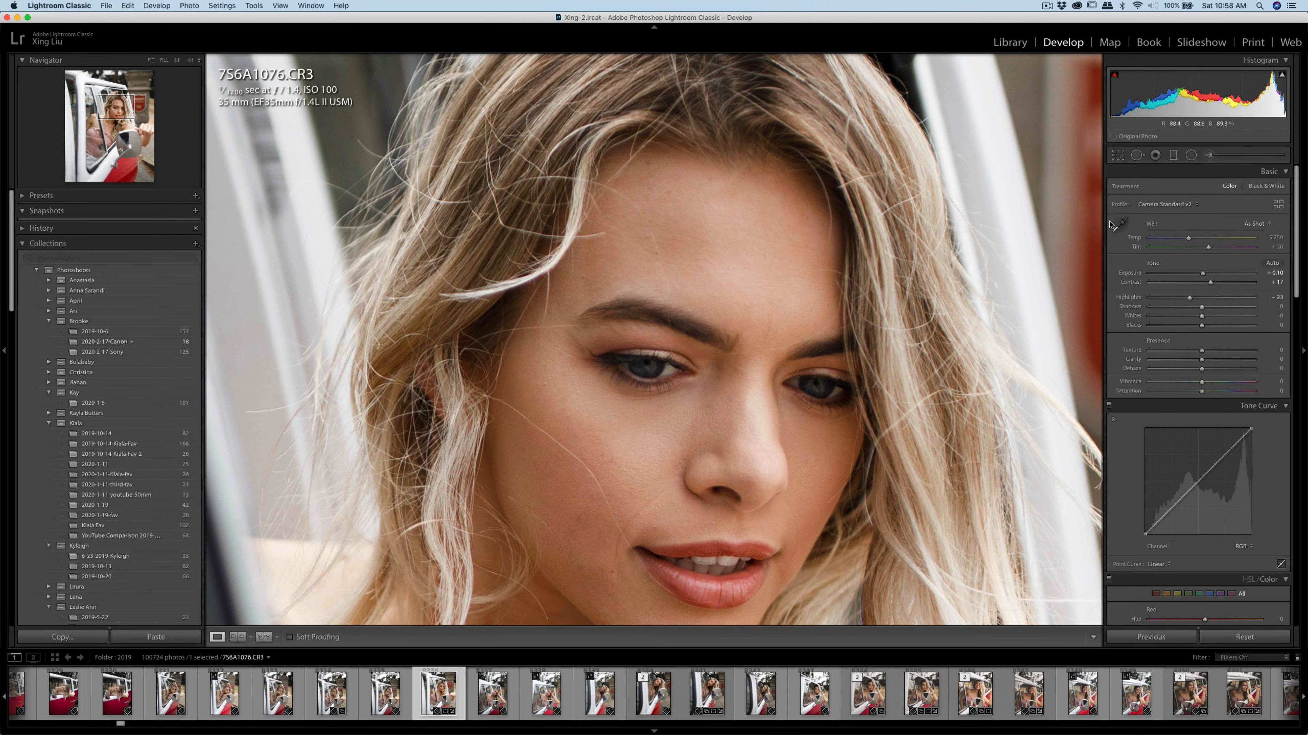
left_click(1208, 155)
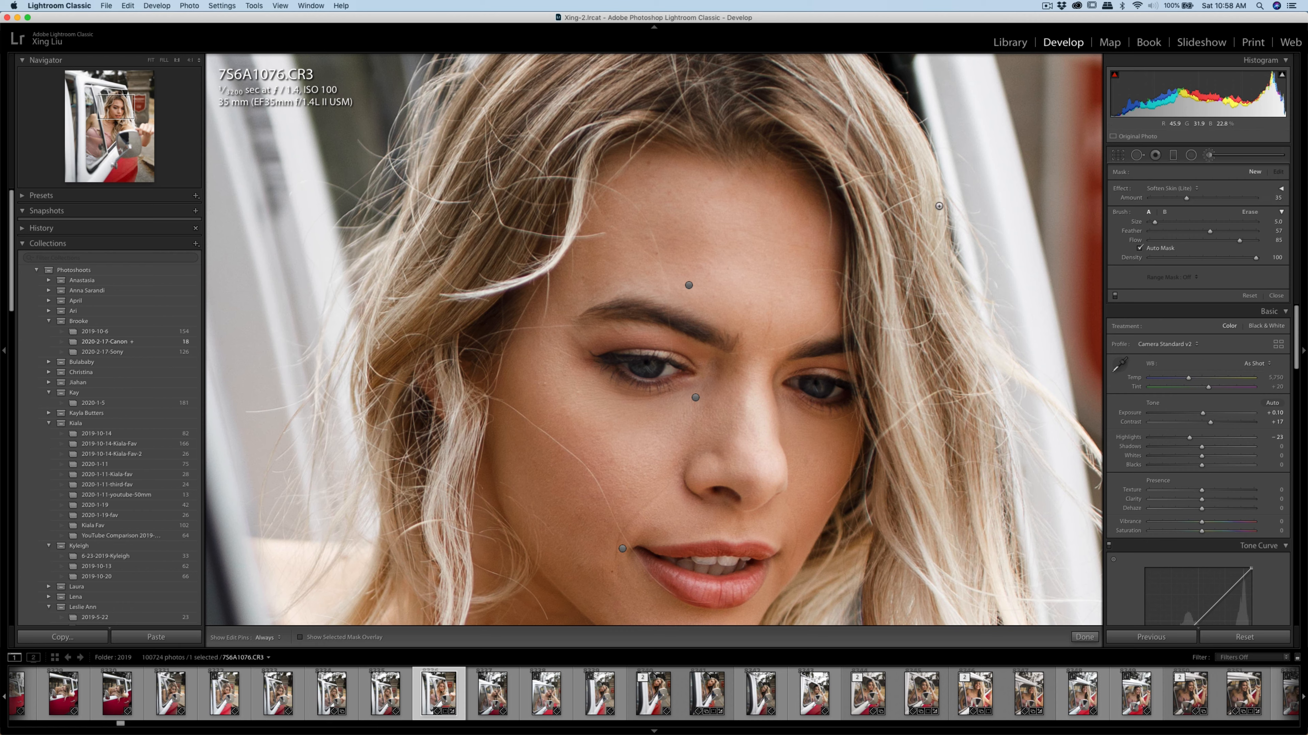
key("bracketright")
key("bracketright")
key("h")
key("k")
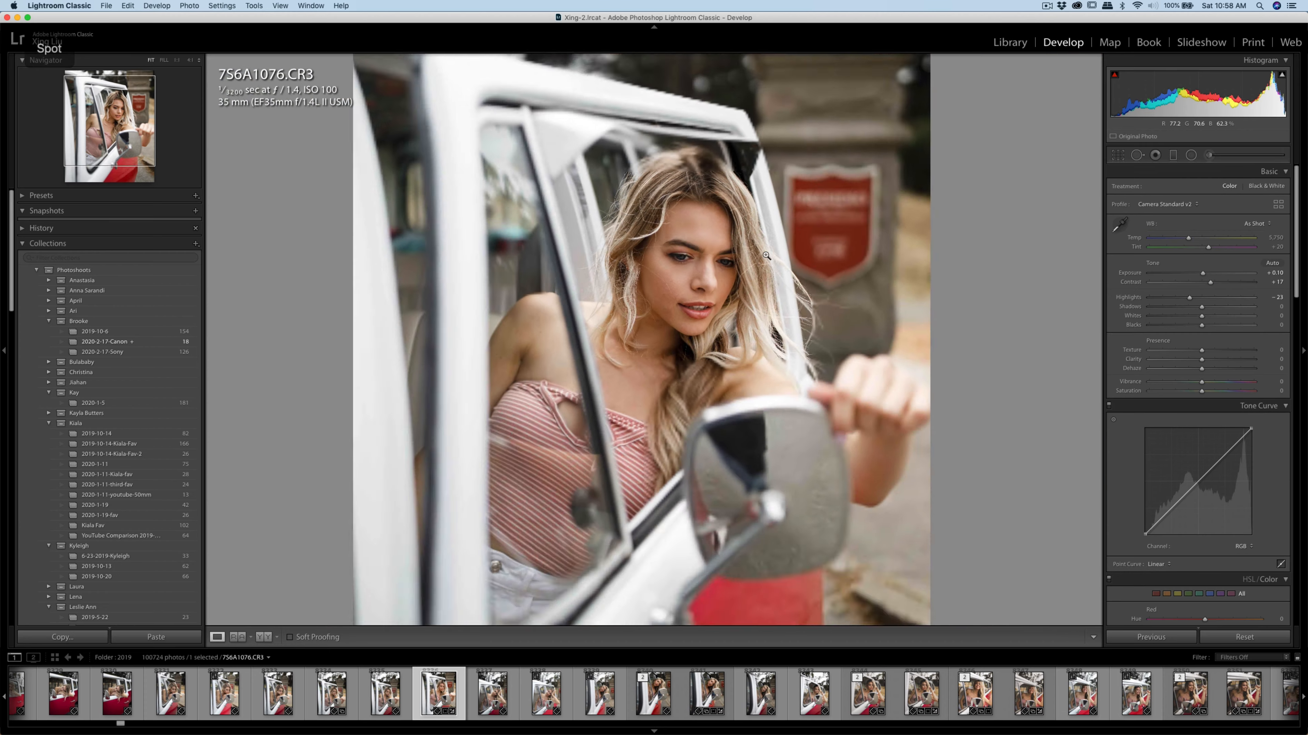
Set the photo's overall Contrast to +20 and Vibrance to +8
left_click(768, 256)
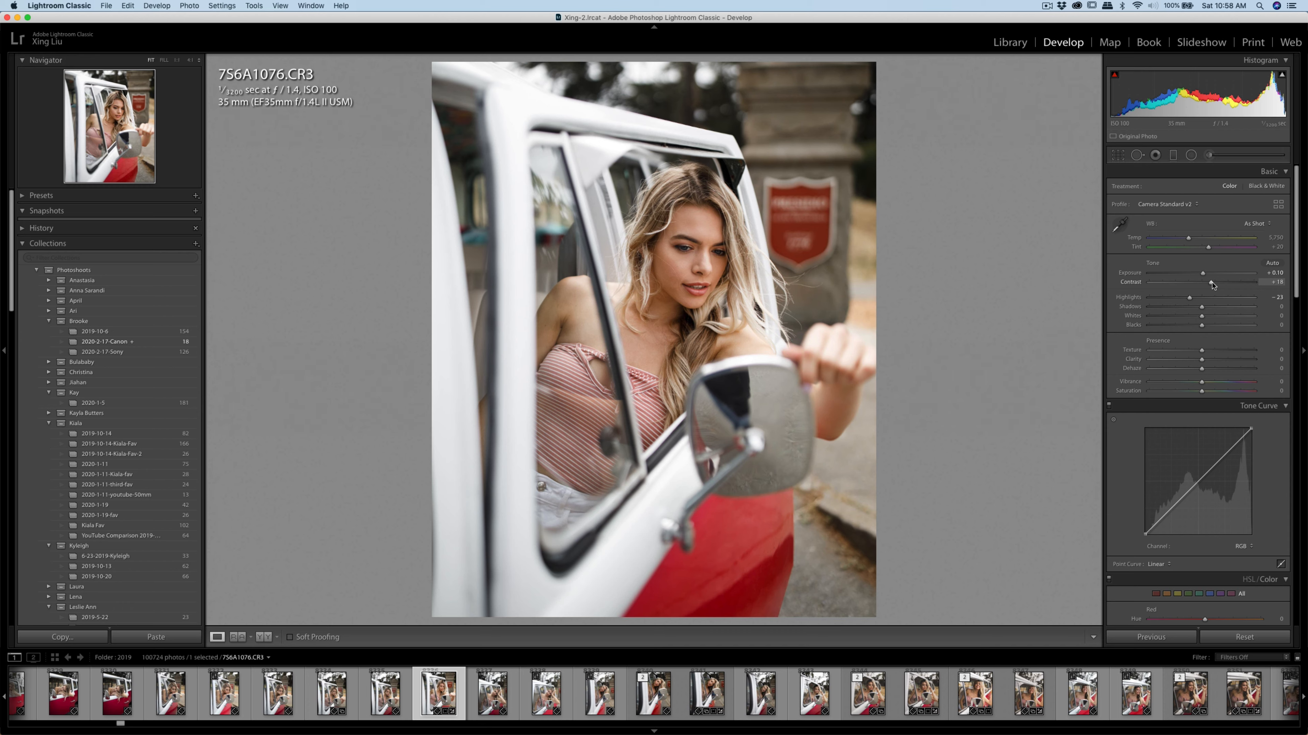
left_click_drag(1211, 284, 1214, 285)
mouse_move(1202, 384)
left_mouse_down()
mouse_move(1222, 386)
mouse_move(1159, 392)
mouse_move(1225, 388)
mouse_move(1154, 394)
mouse_move(1209, 390)
left_mouse_up()
Send an edit copy of 756A1076.CR3 to Imagenomic Portraiture 3
right_click(740, 261)
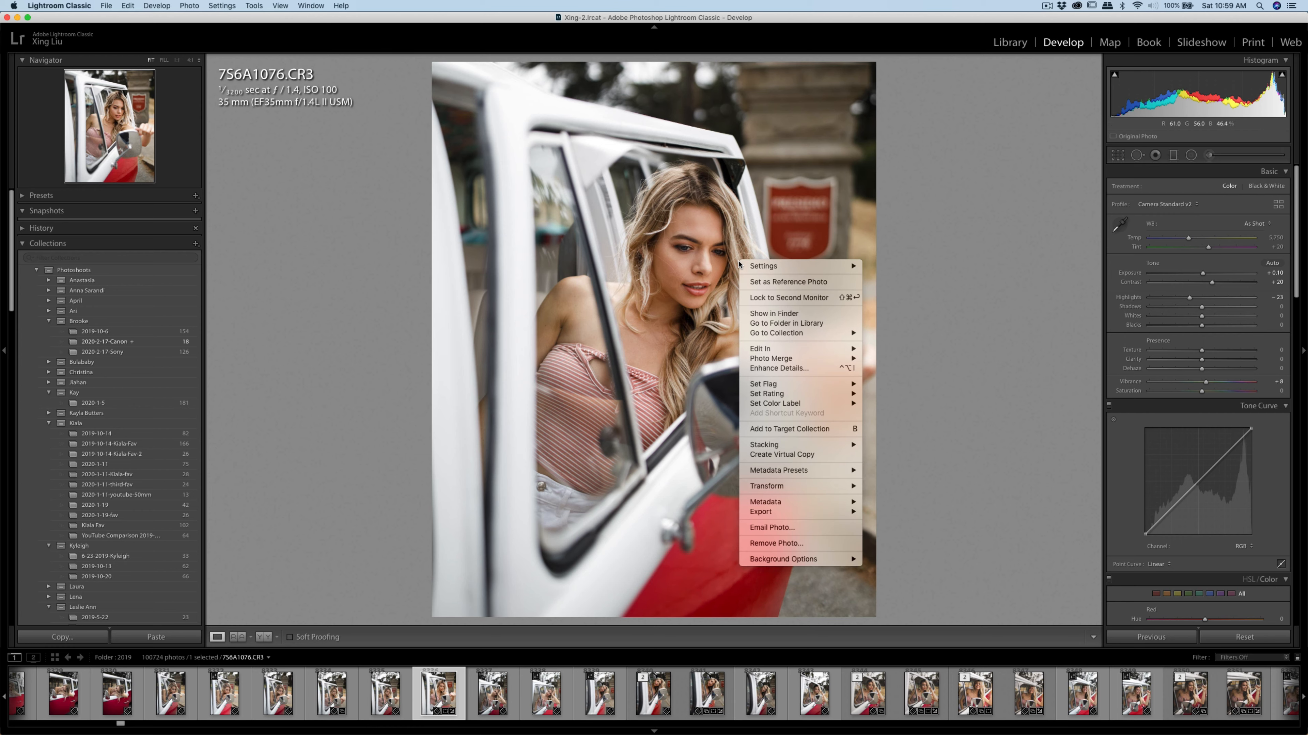
mouse_move(822, 446)
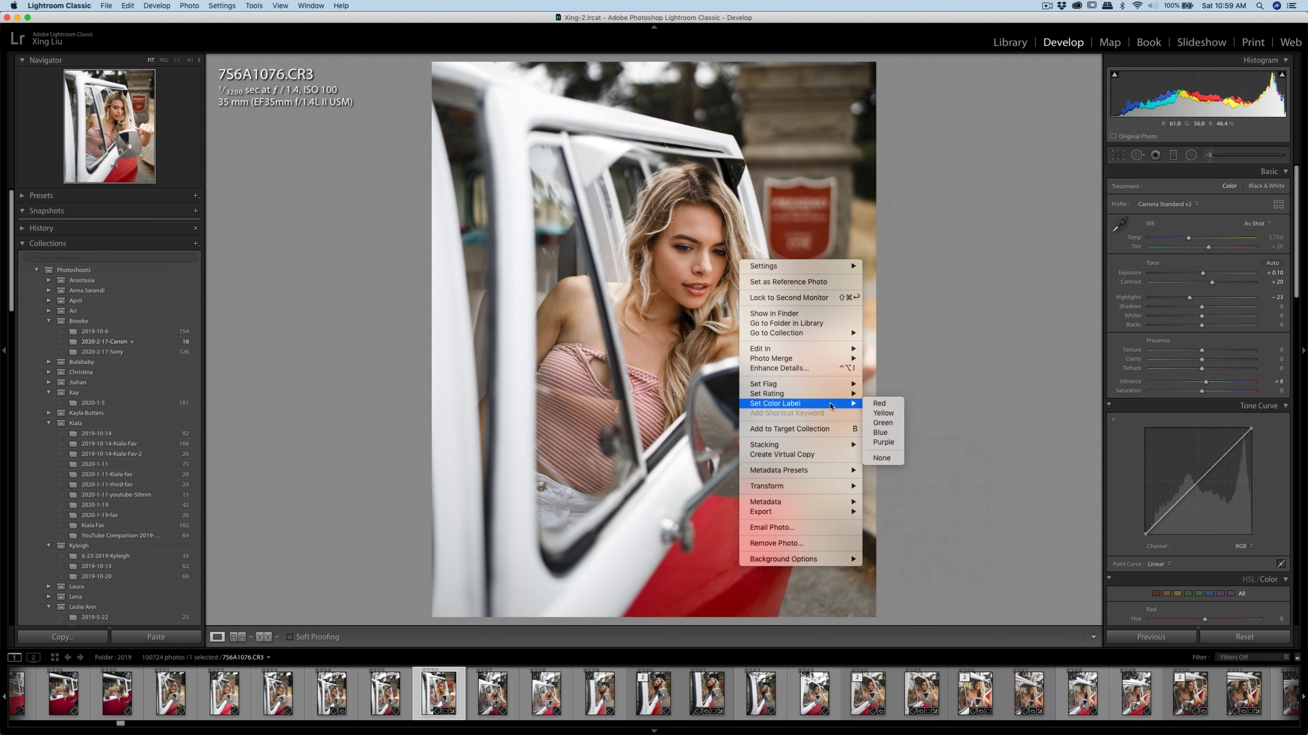
mouse_move(844, 349)
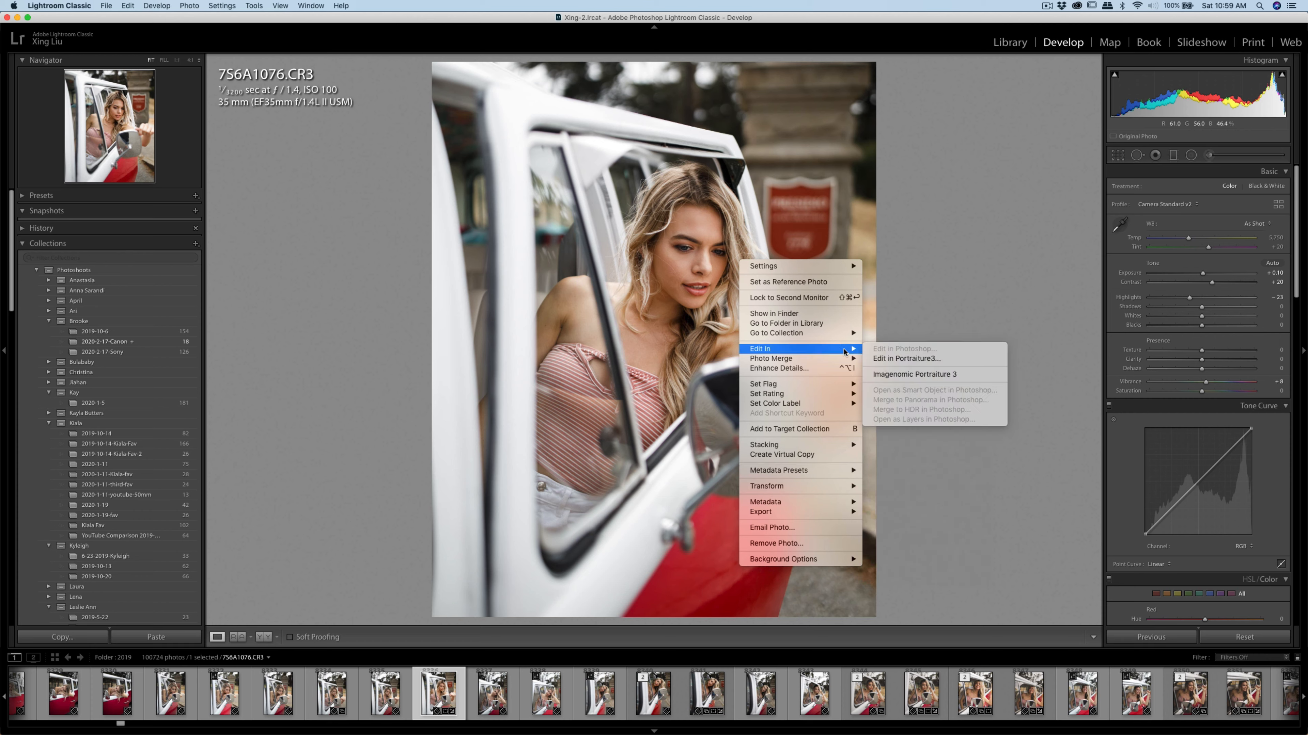
left_click(911, 379)
left_click(832, 255)
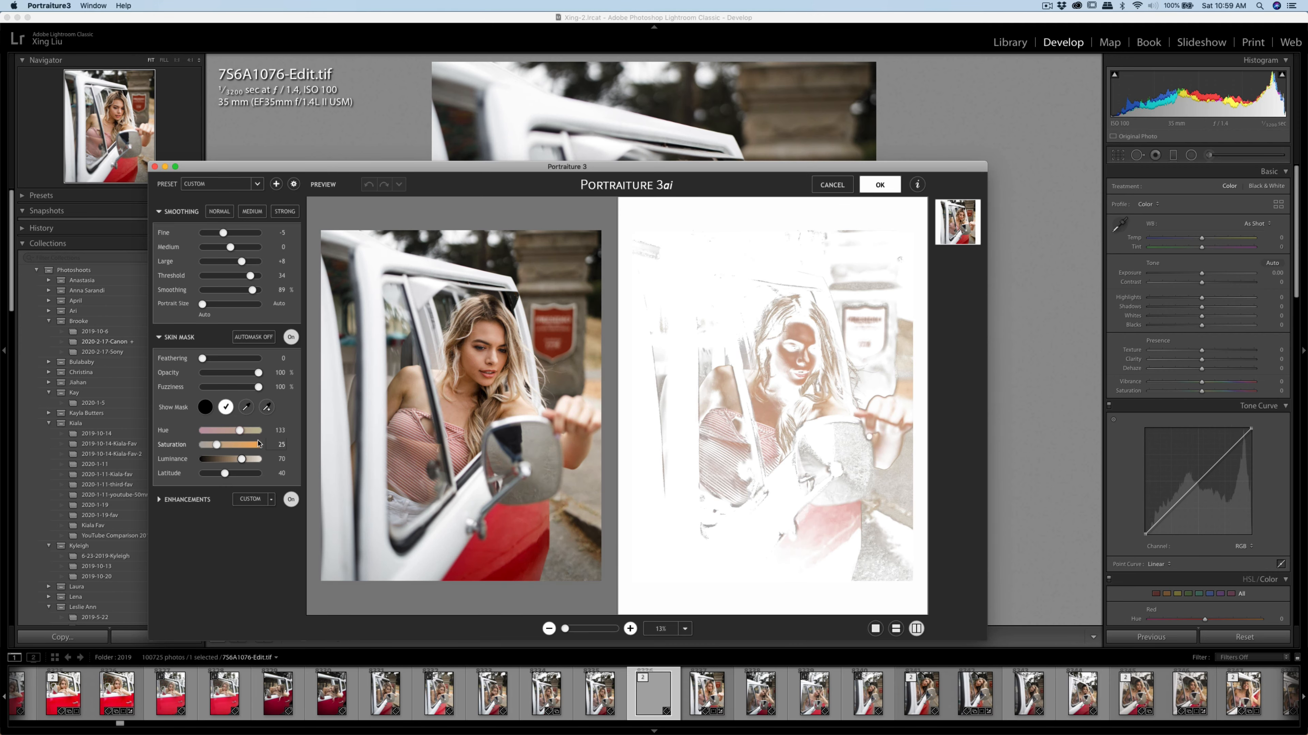
Sample the woman's facial skin tone for the Portraiture skin mask and apply the smoothing to 756A1076-Edit.tif
left_click(246, 407)
left_click(466, 359)
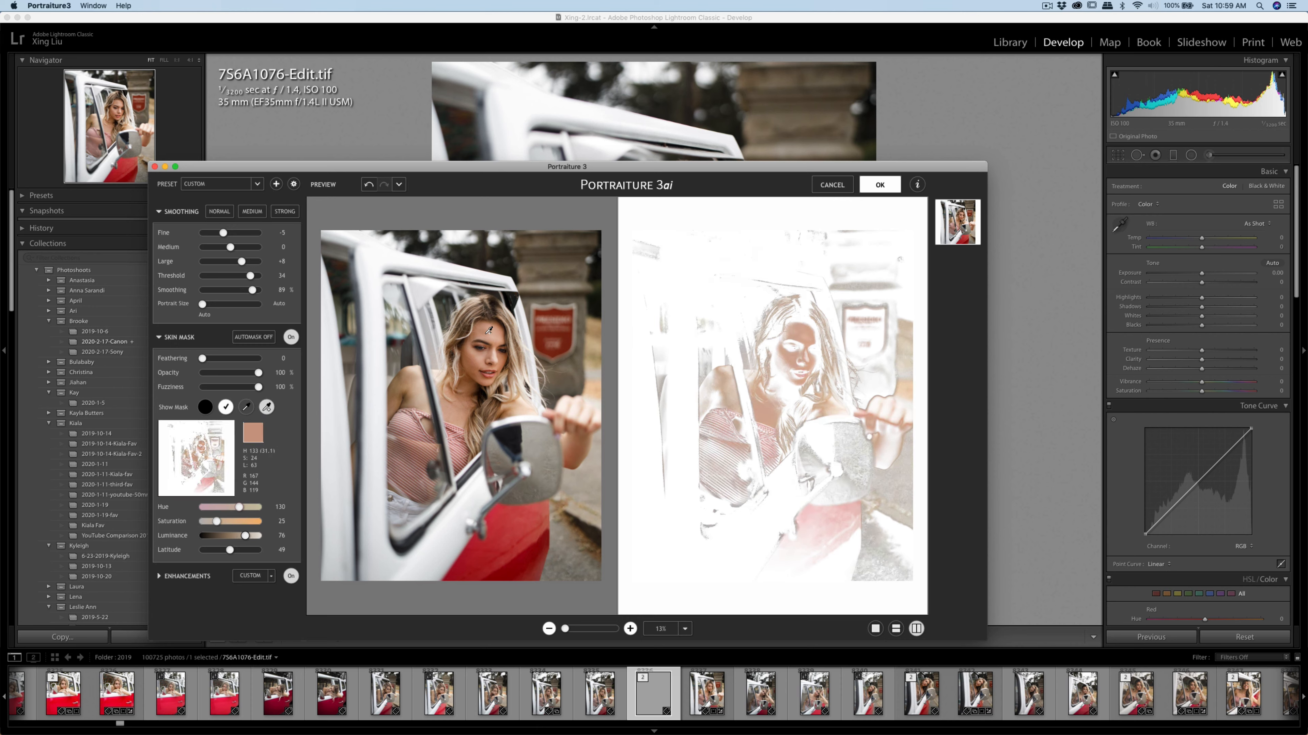
left_click(475, 362)
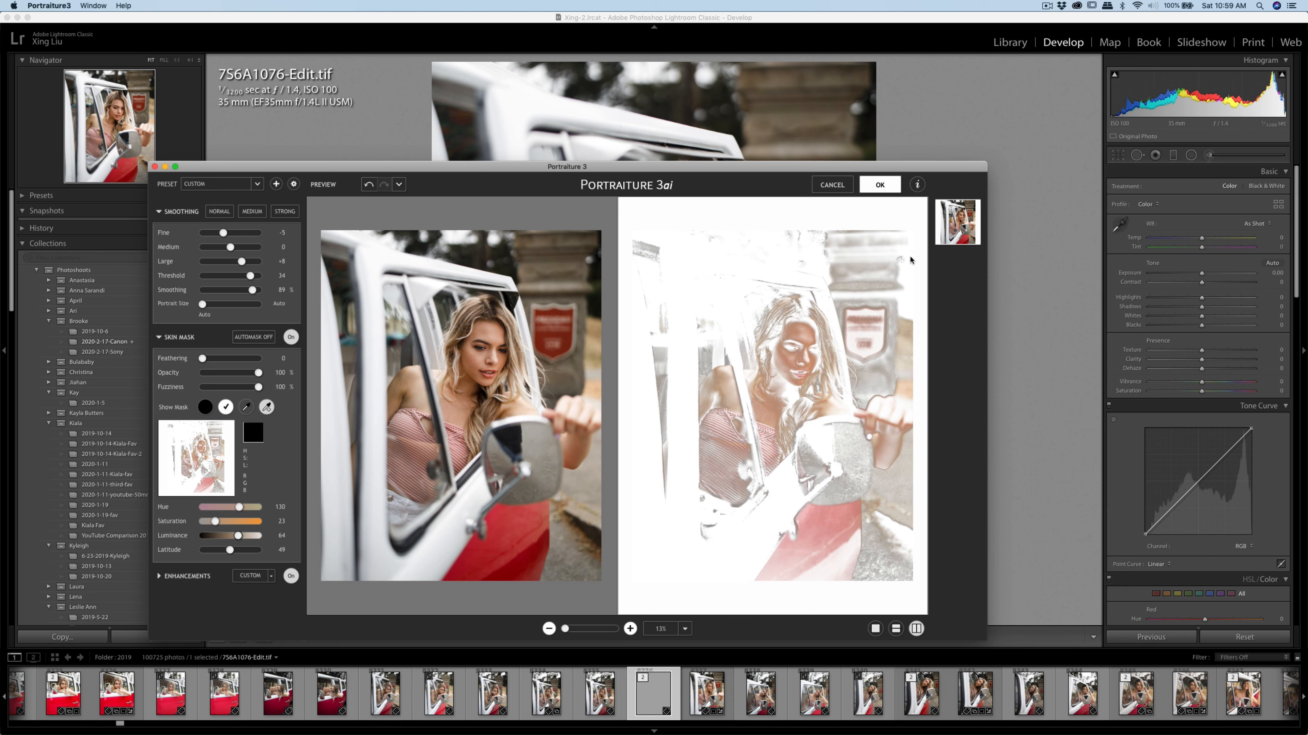
key("Return")
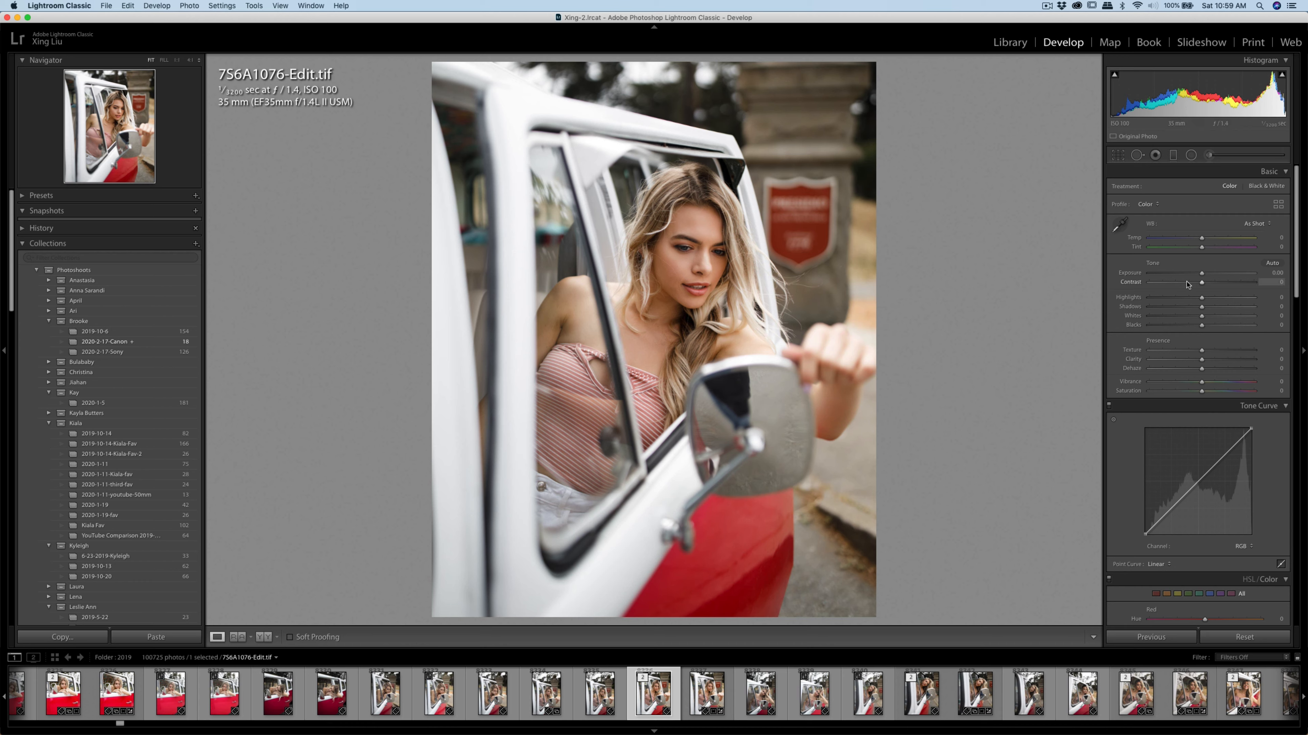
Set Exposure to -0.05 and Contrast to +2 on 756A1076-Edit.tif and check the smoothed face up close
left_click_drag(1201, 273, 1200, 274)
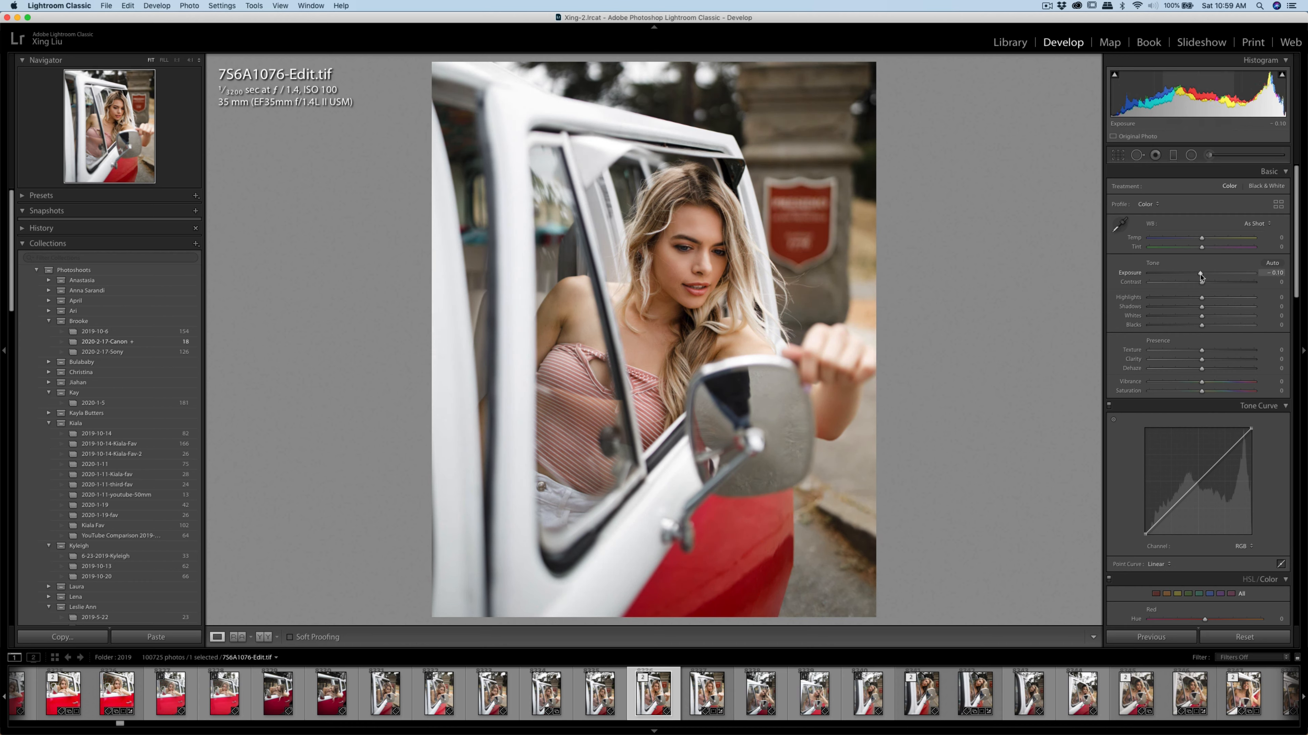
left_click_drag(1200, 276, 1204, 284)
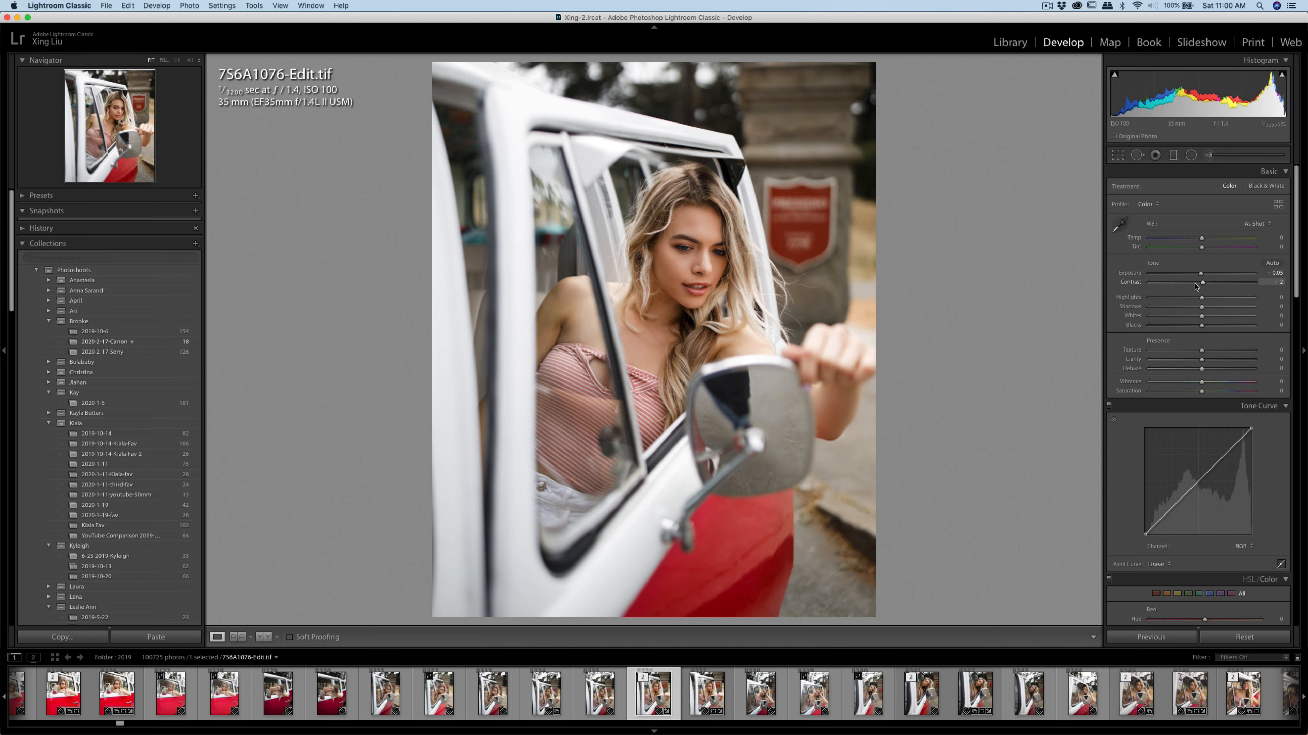
left_click(703, 261)
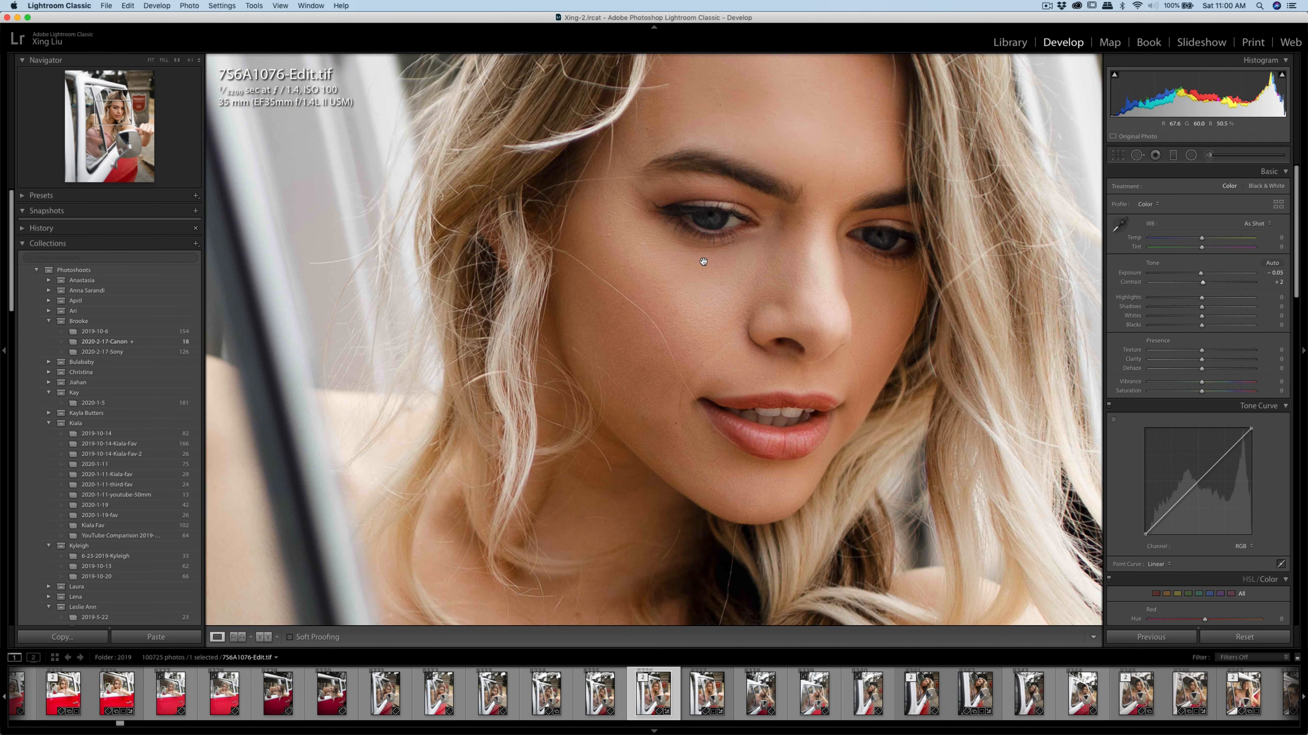
left_click(703, 261)
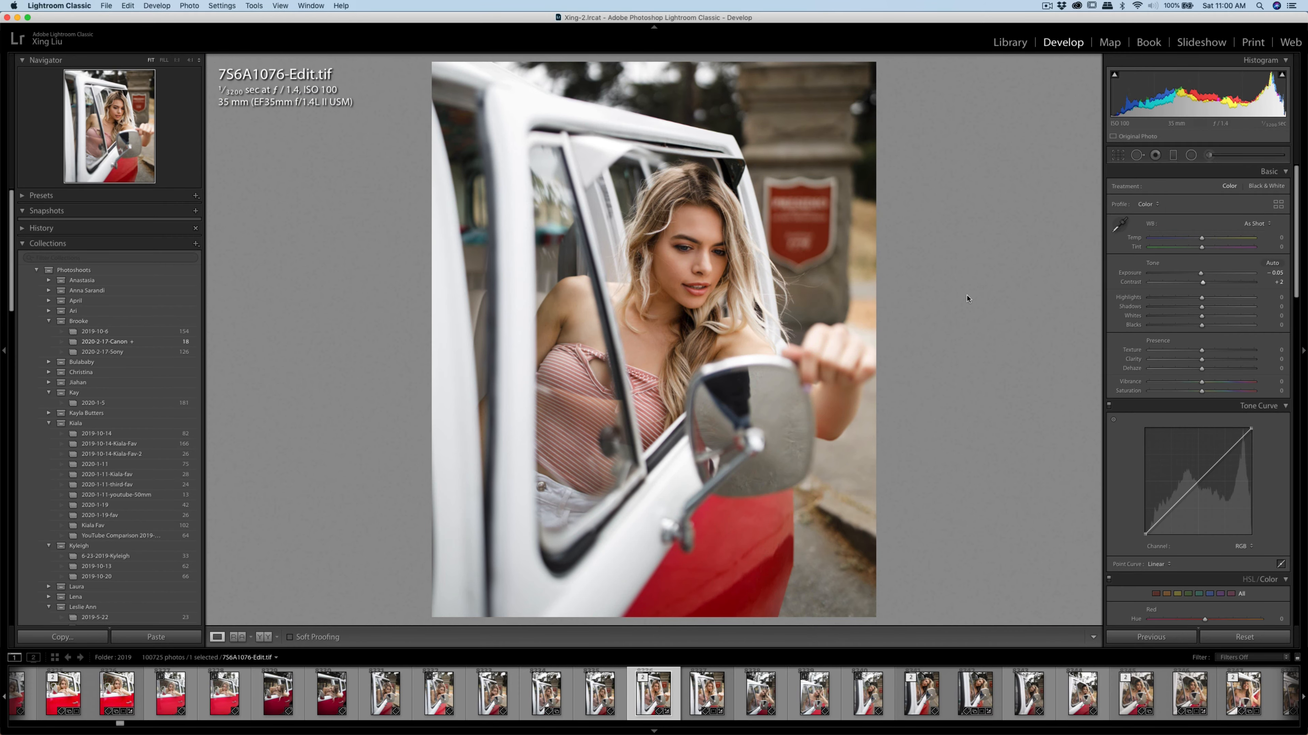
Export 756A1076-Edit as a JPG to the specified folder on the hard drive
key("super+shift+e")
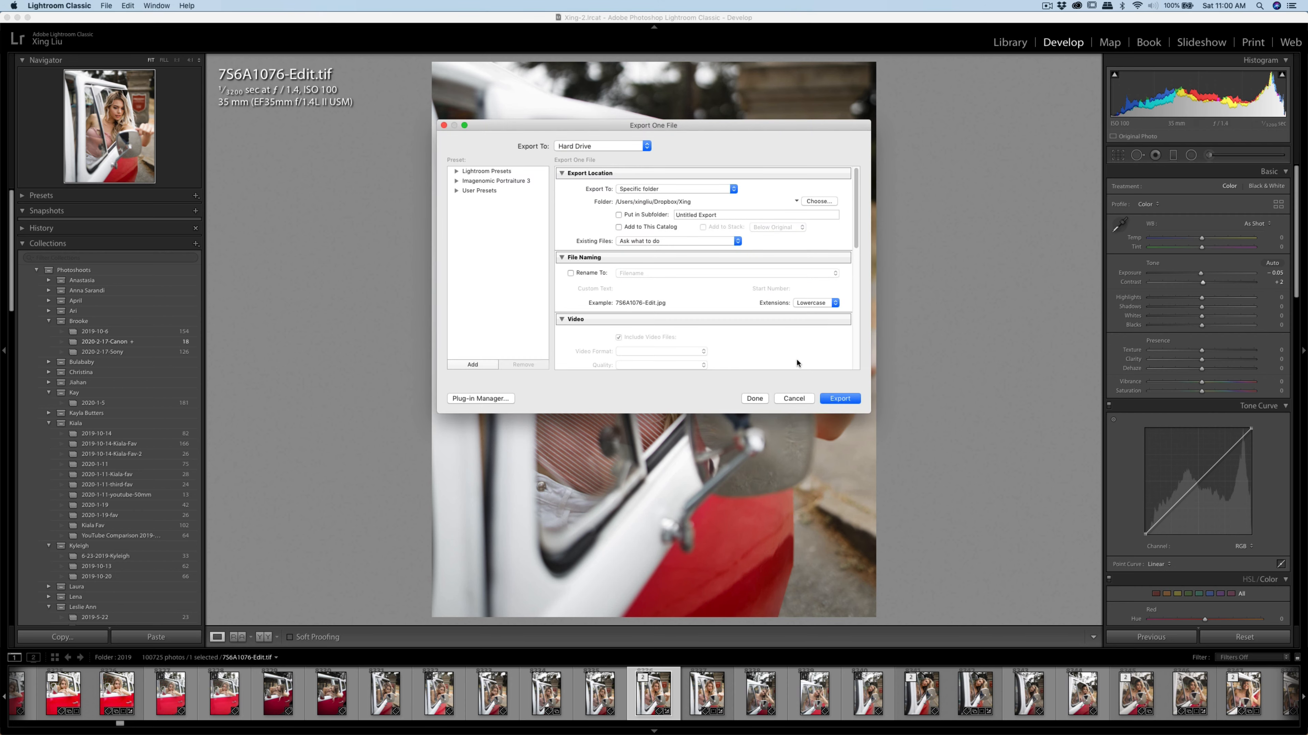
left_click(835, 398)
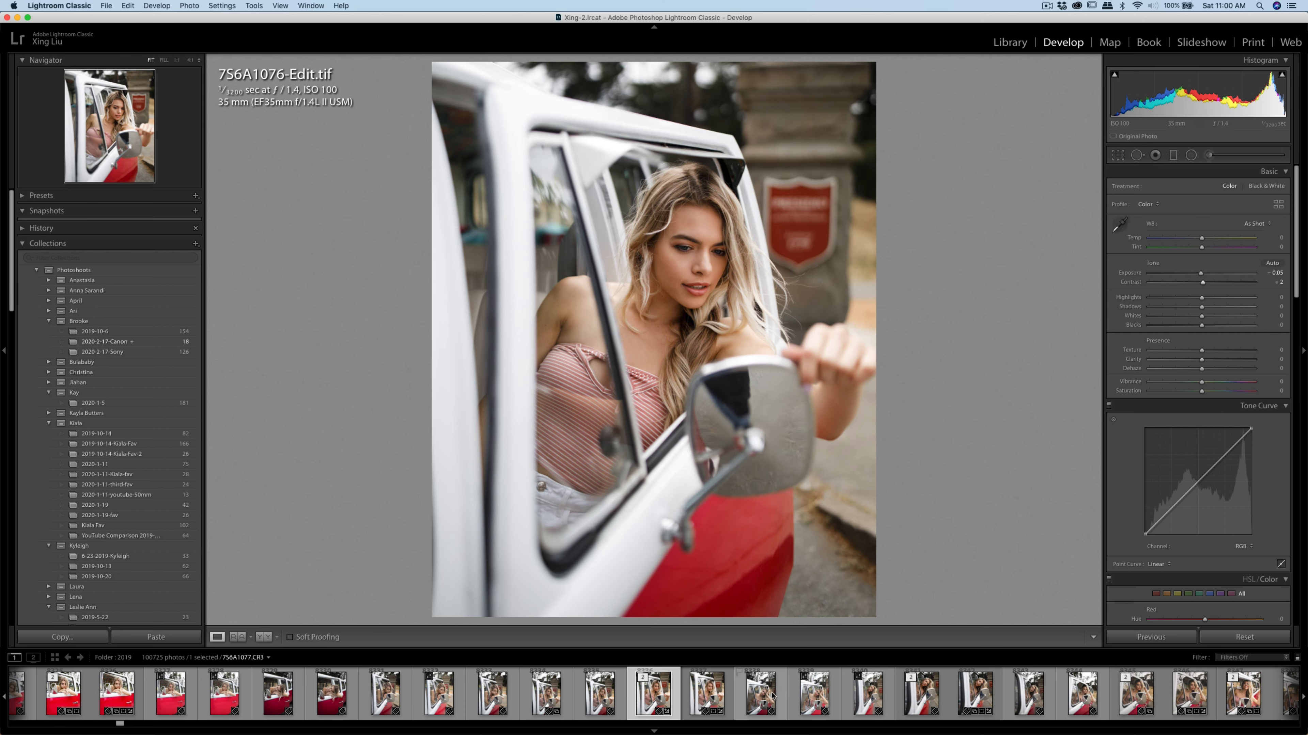
Copy the develop settings of 756A1076.CR3 and paste them onto 756A1069.CR3
left_click(710, 695)
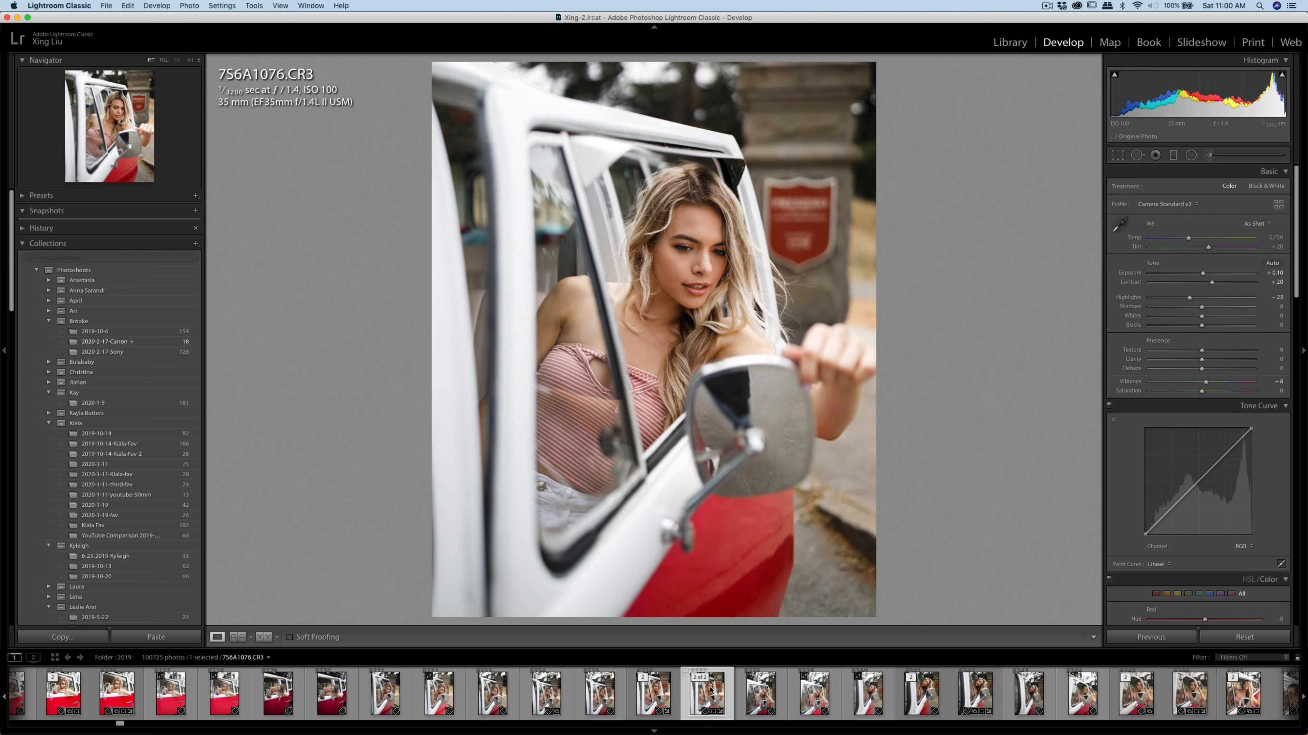
left_click(60, 638)
left_click(815, 366)
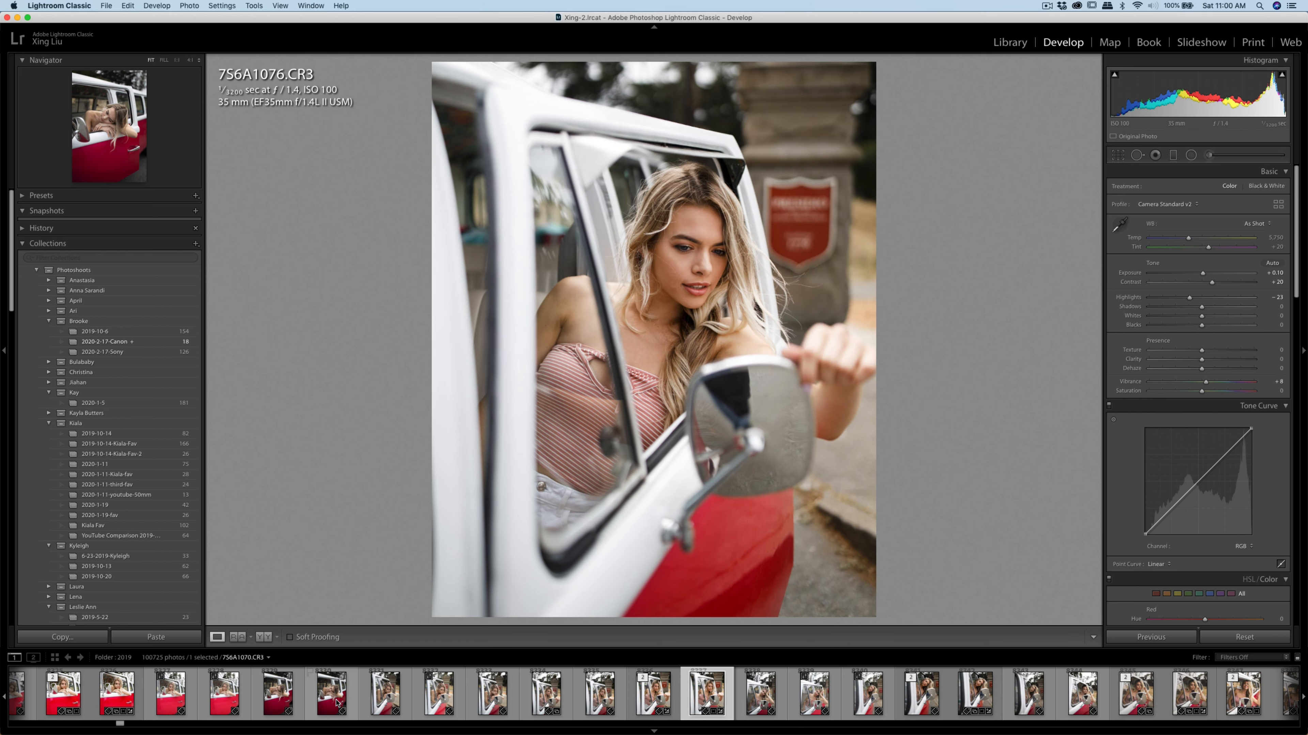
left_click(284, 701)
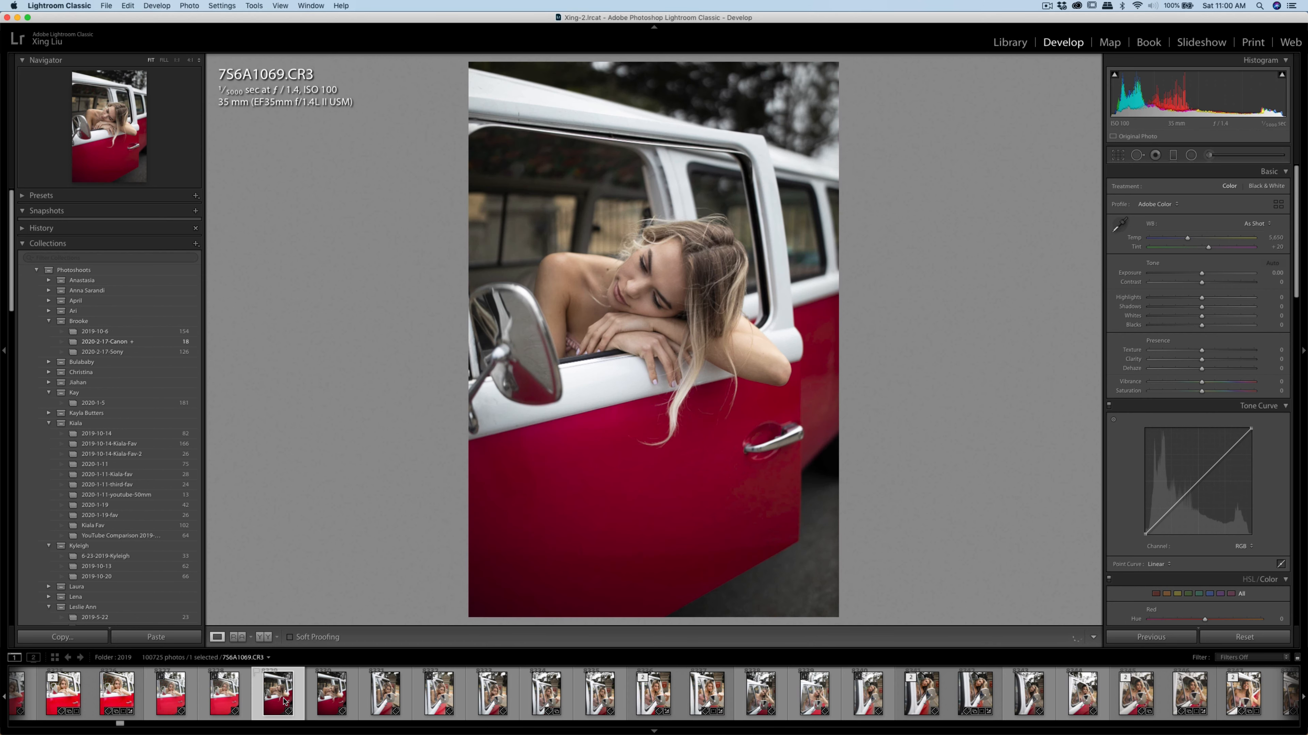
left_click(337, 702)
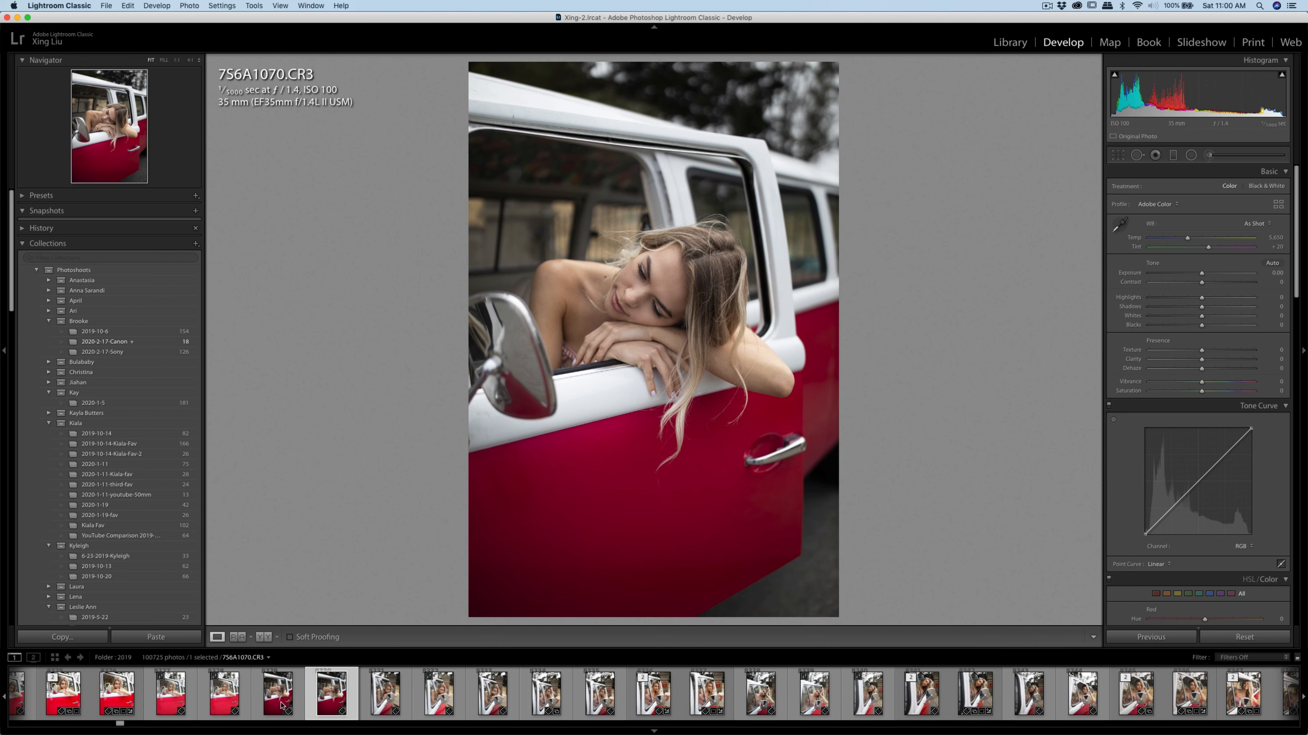
key("Left")
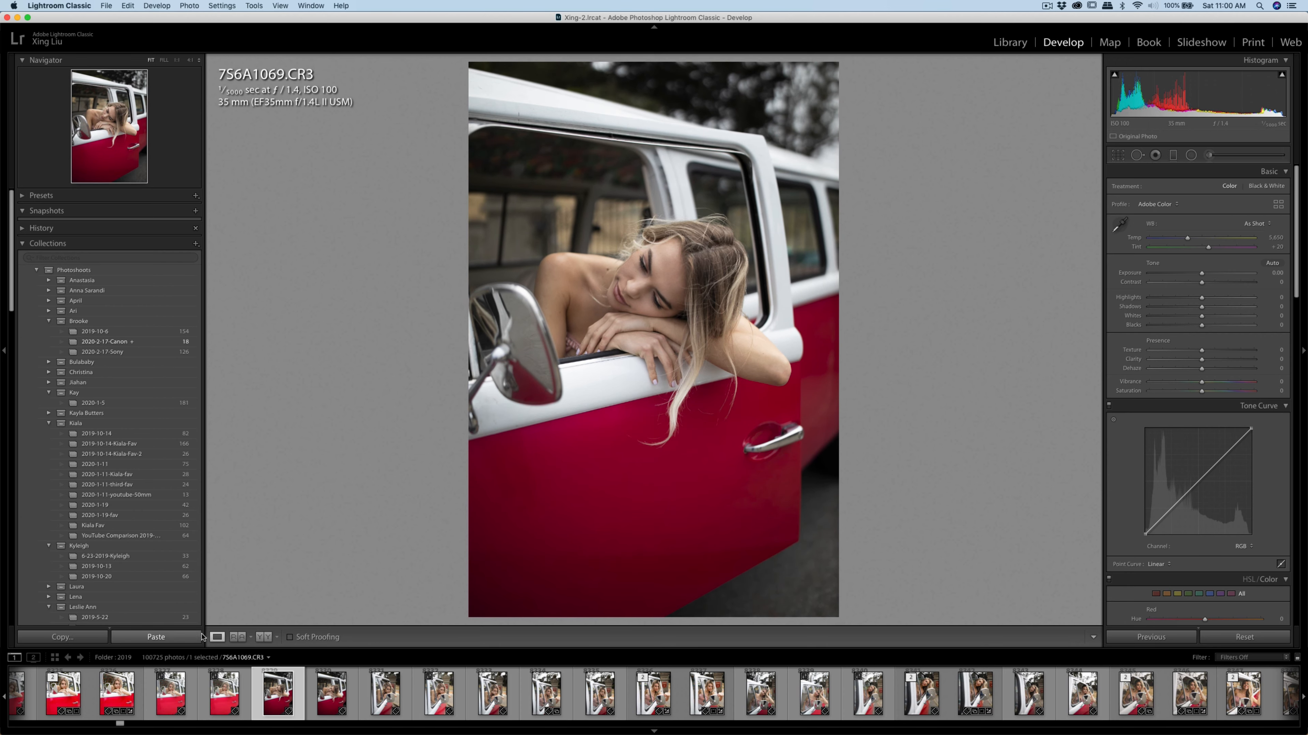
left_click(164, 638)
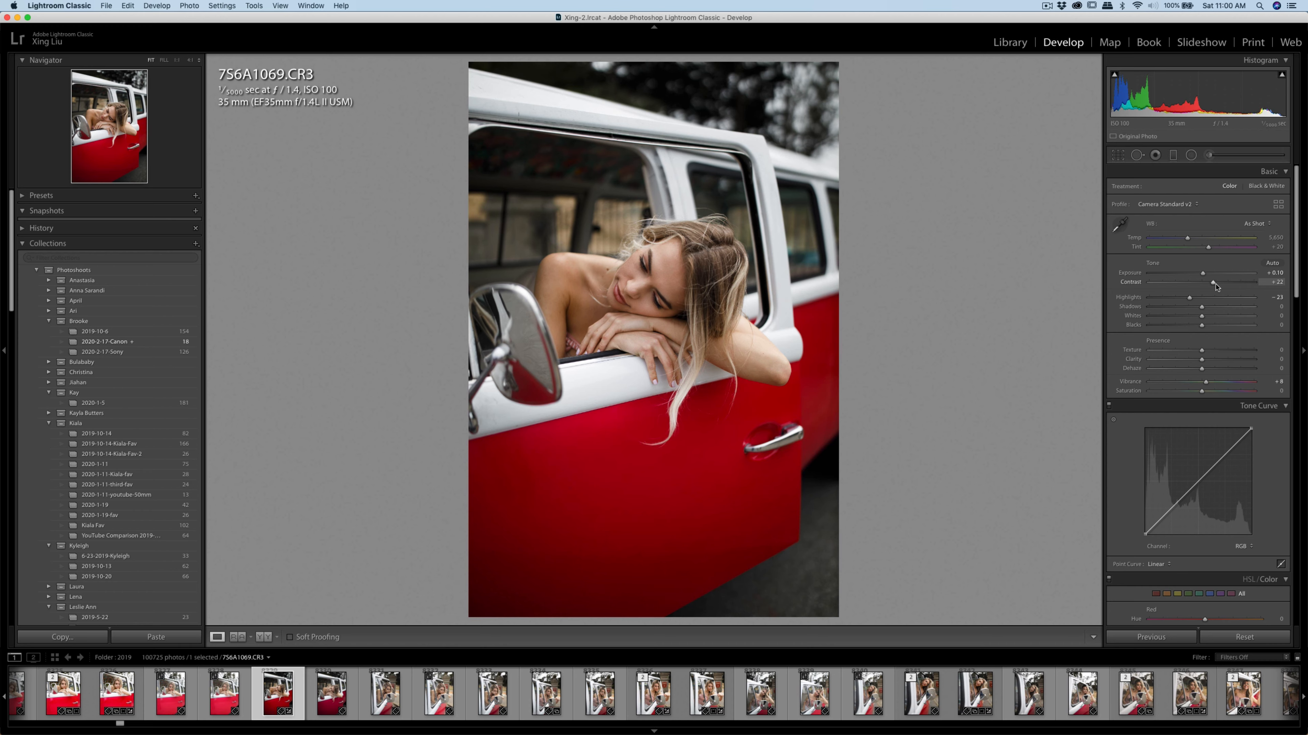
Raise the Contrast of 756A1069.CR3 to +26 and fine-tune its Exposure around +0.10
left_click_drag(1216, 287, 1217, 287)
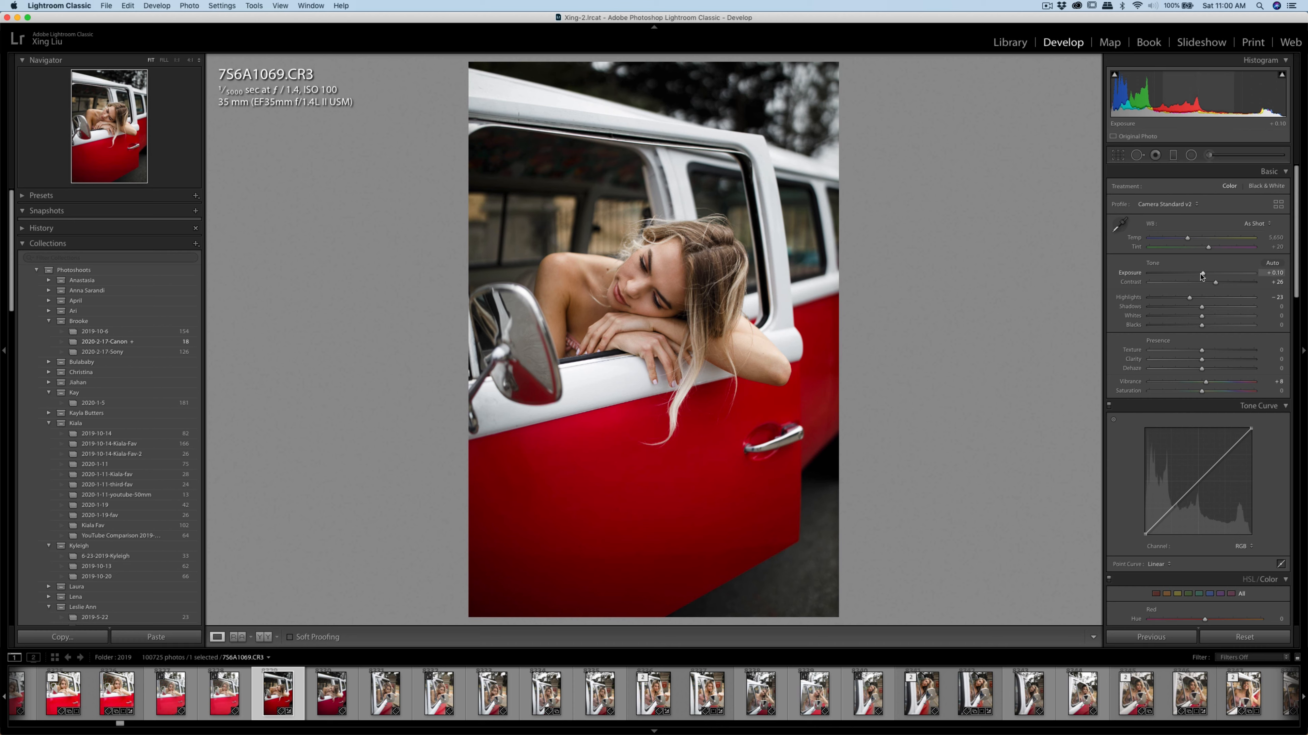
left_click_drag(1203, 276, 1202, 276)
Lower the Yellow saturation to -38, comparing the photo before and after the edits
scroll(1225, 355, "down", 10)
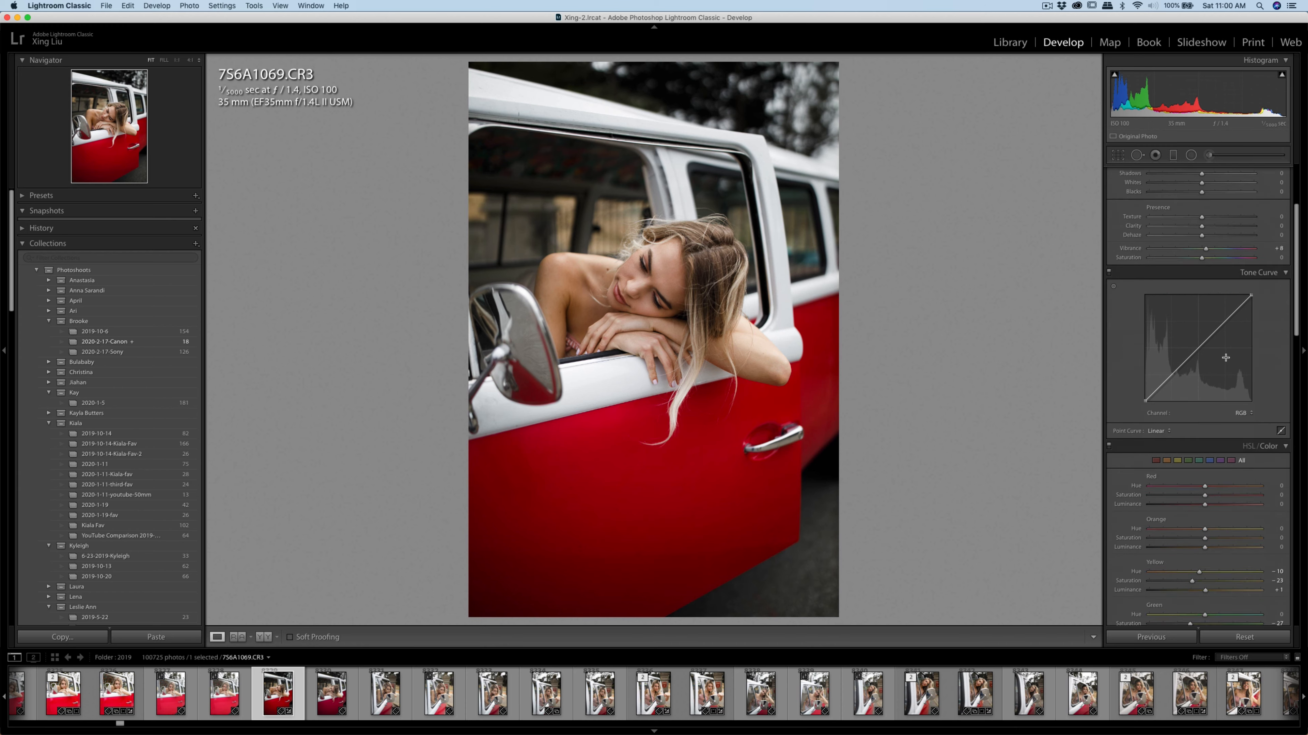
scroll(1225, 364, "down", 1)
mouse_move(1193, 376)
left_mouse_down()
mouse_move(1172, 381)
mouse_move(1208, 381)
mouse_move(1195, 381)
left_mouse_up()
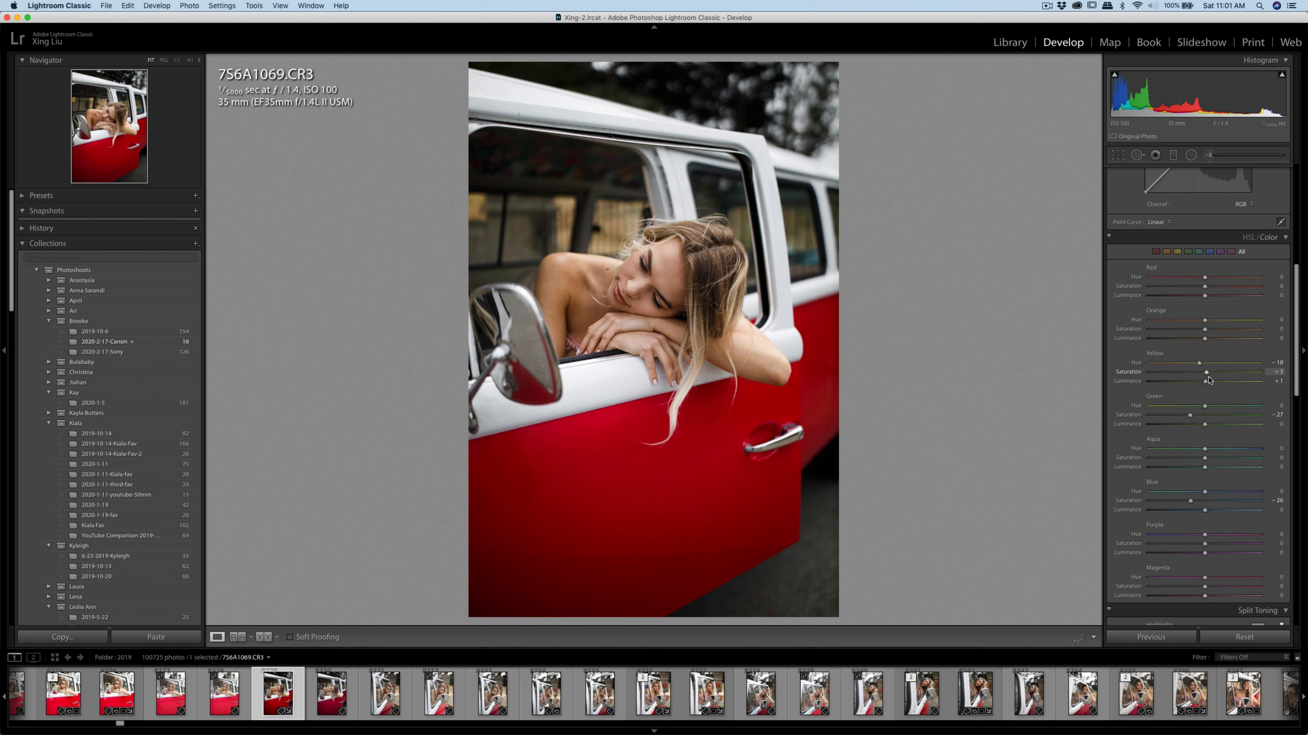
left_click_drag(1167, 383, 1166, 384)
key("backslash")
key("backslash")
key("backslash")
key("backslash")
key("backslash")
key("backslash")
left_click_drag(1189, 372, 1150, 376)
left_click_drag(1149, 376, 1183, 377)
scroll(1130, 349, "up", 3)
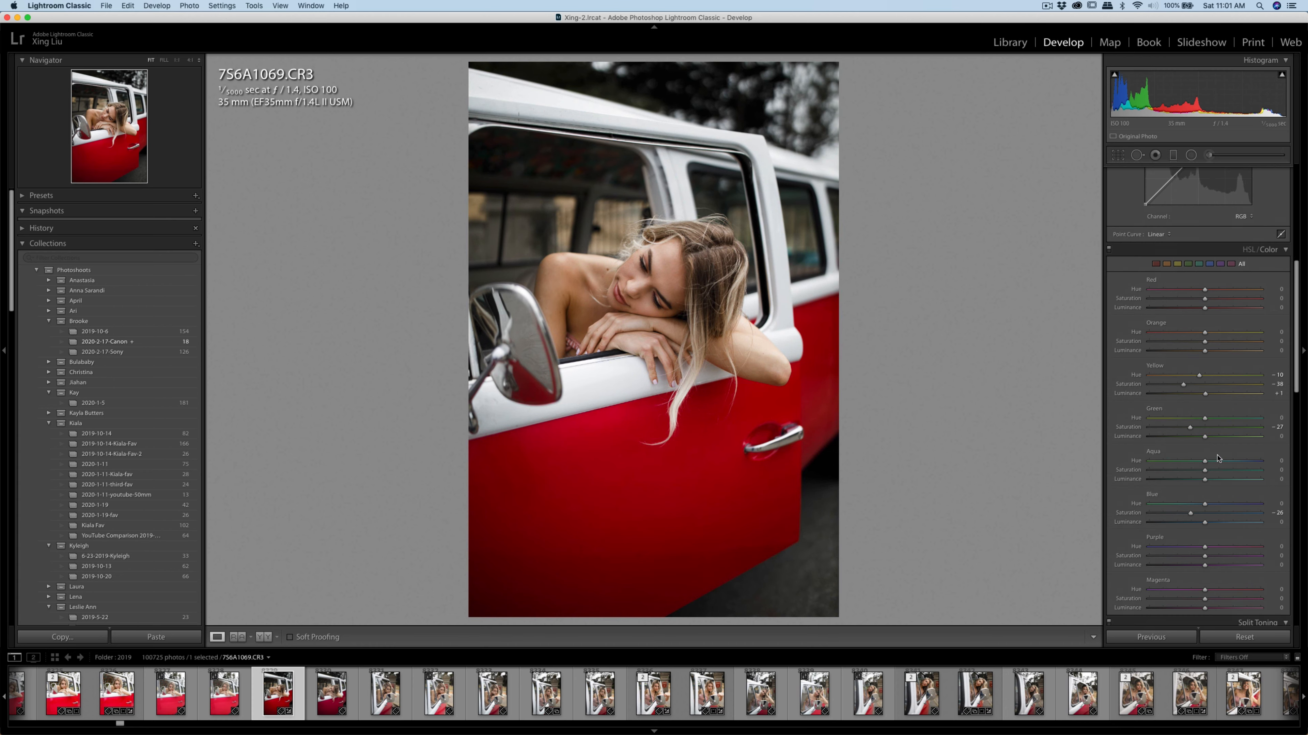
Compare the van photo with and without lens profile corrections, examining the vignetting and the van's lines
scroll(1220, 468, "down", 15)
scroll(1220, 468, "down", 10)
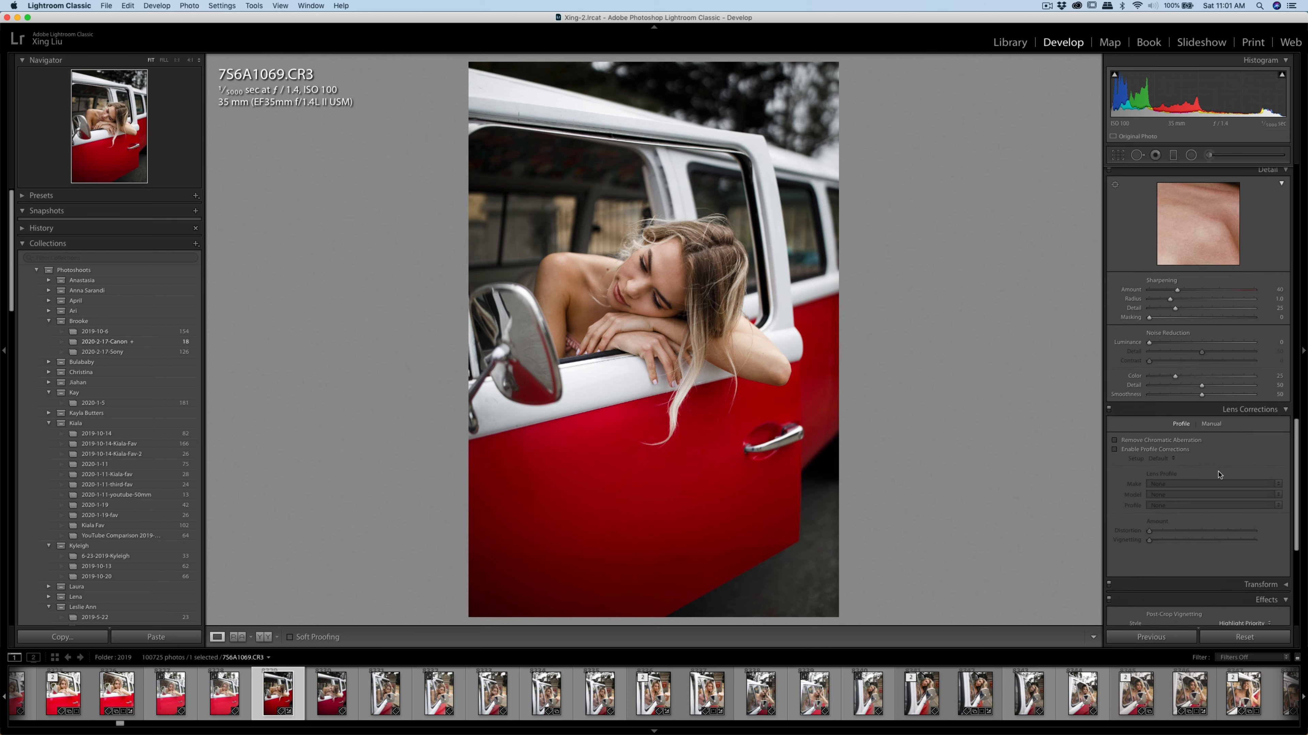
left_click(1114, 361)
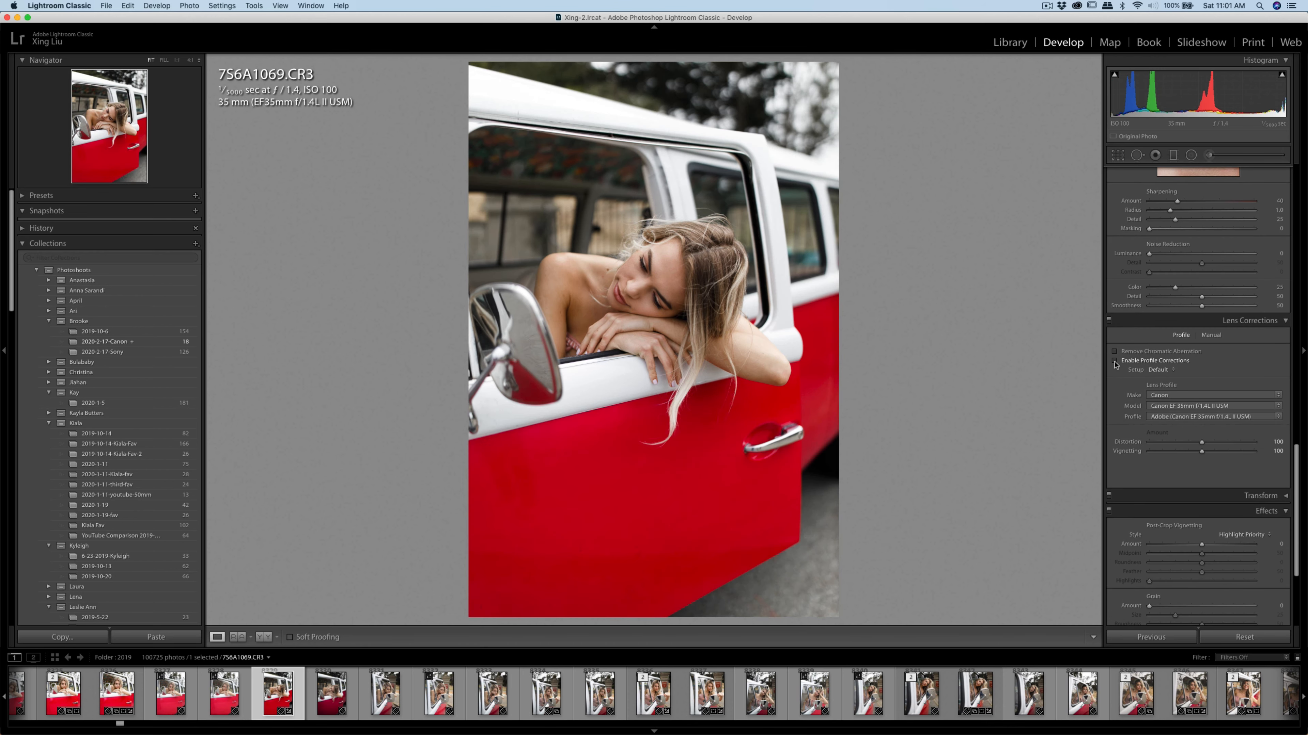
left_click(1114, 361)
left_click(1115, 361)
left_click(1114, 360)
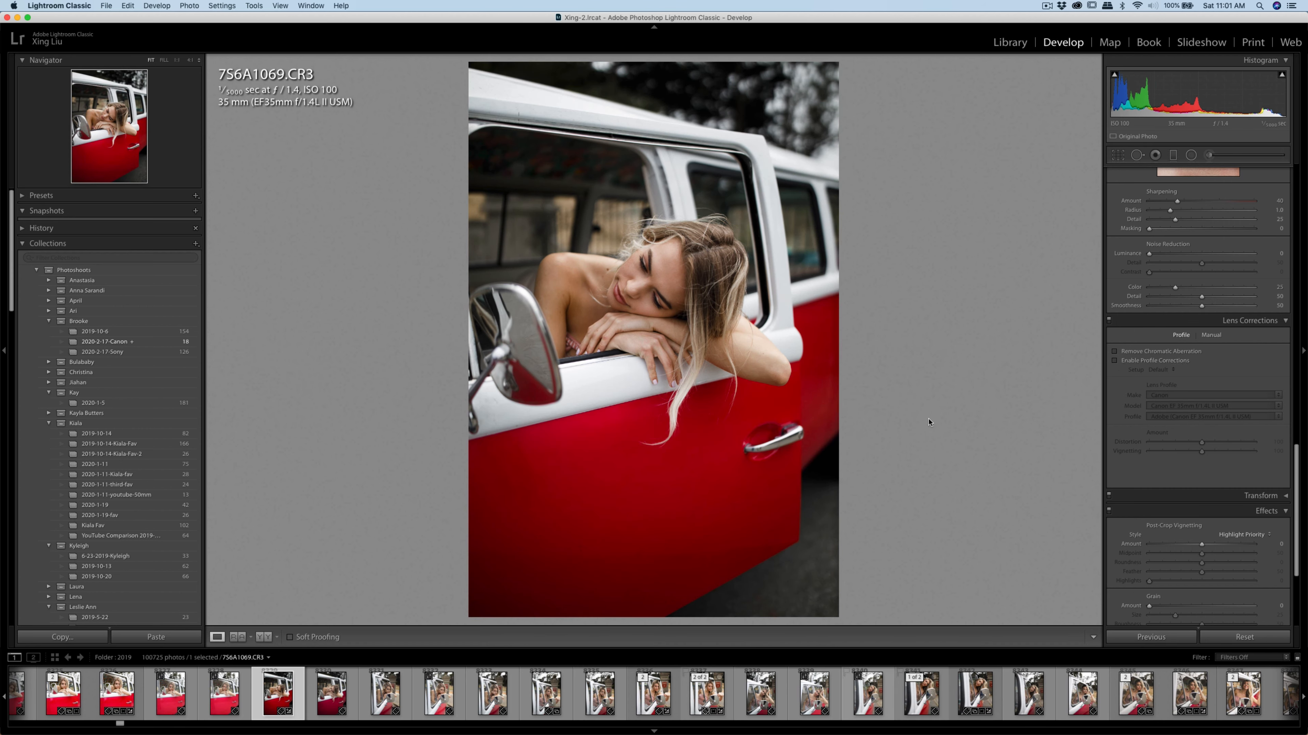
left_click_drag(744, 534, 746, 430)
left_click_drag(645, 558, 644, 556)
Enable the lens profile corrections with Distortion reduced to 8 and Vignetting to 14
left_click(1114, 360)
left_click_drag(1201, 442, 1157, 455)
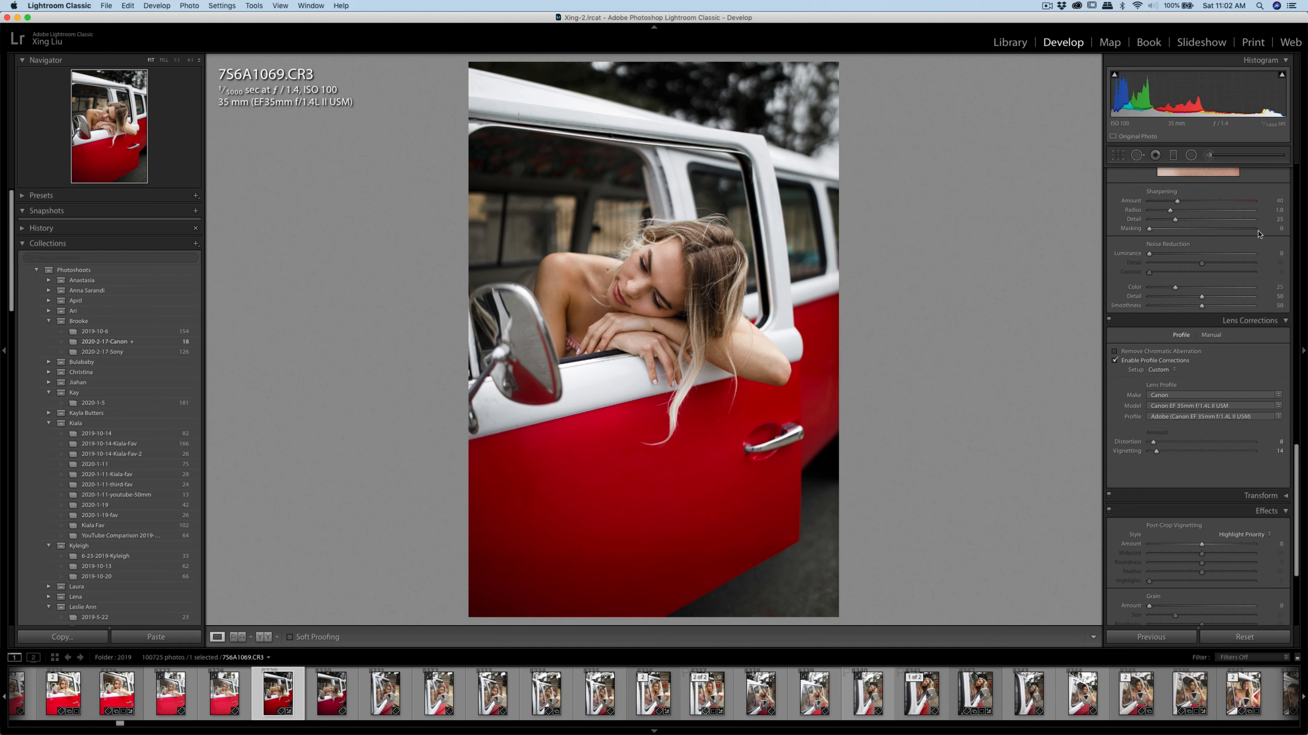
Send an edit copy of 756A1069.CR3 to Imagenomic Portraiture 3
scroll(1170, 305, "up", 10)
scroll(1171, 304, "up", 1)
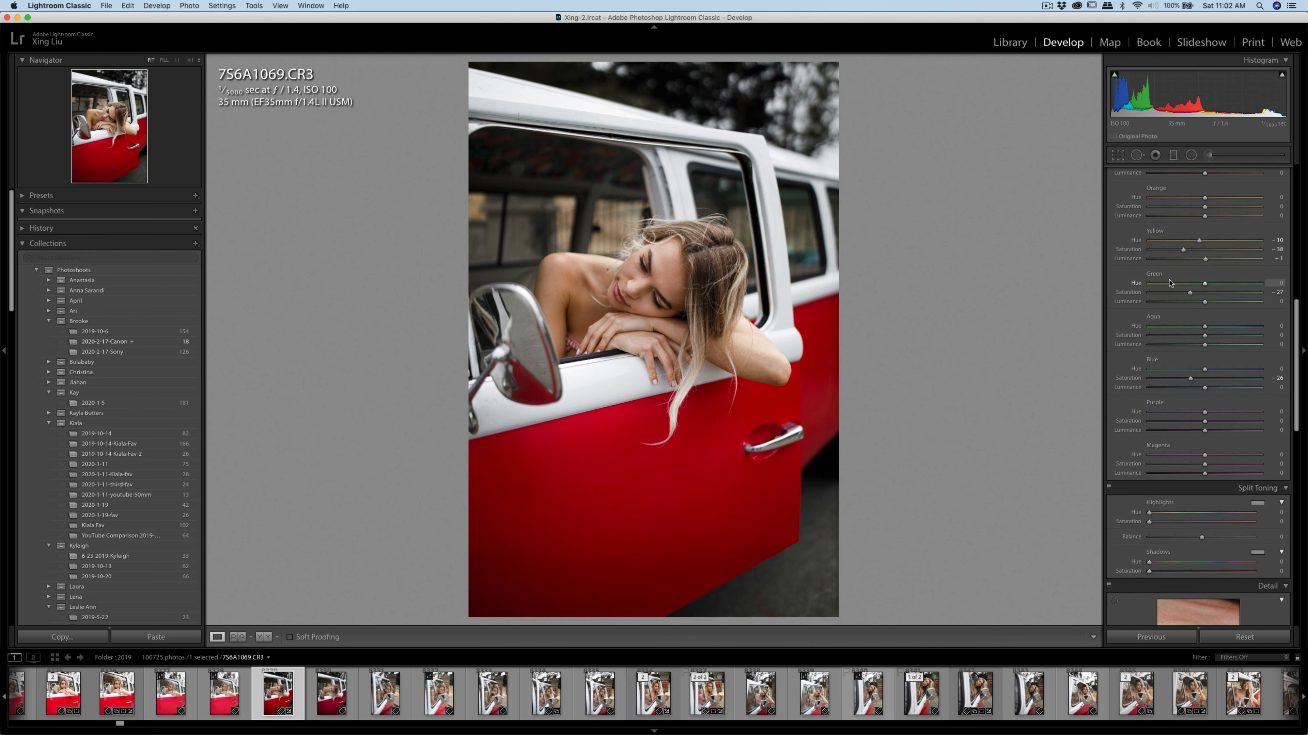
right_click(695, 301)
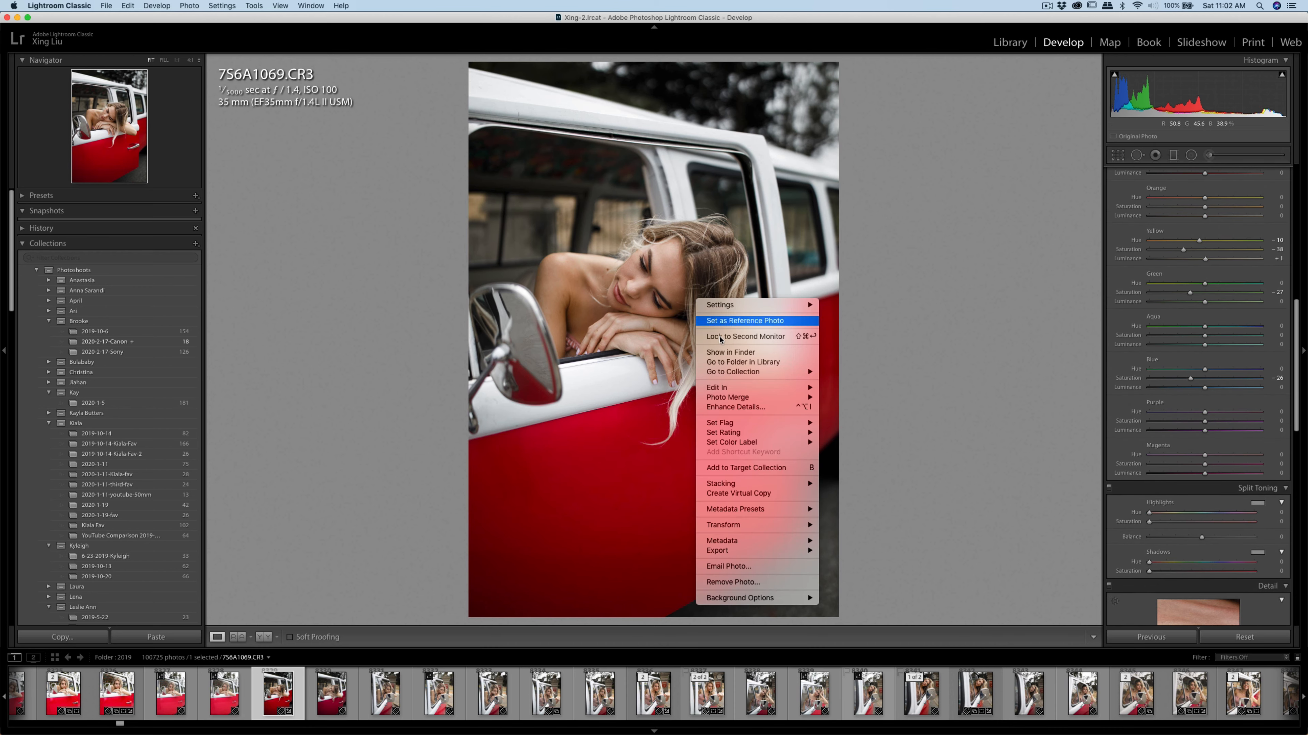
mouse_move(751, 387)
left_click(859, 414)
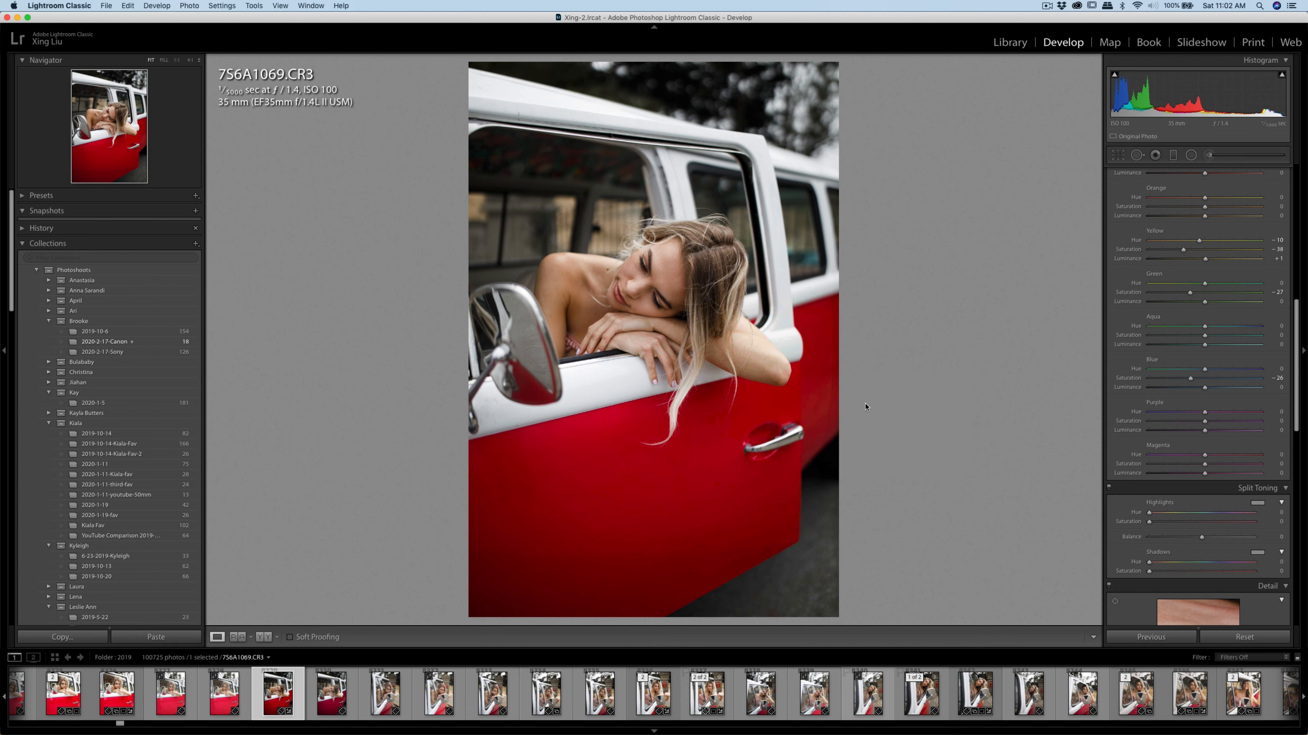
left_click(837, 254)
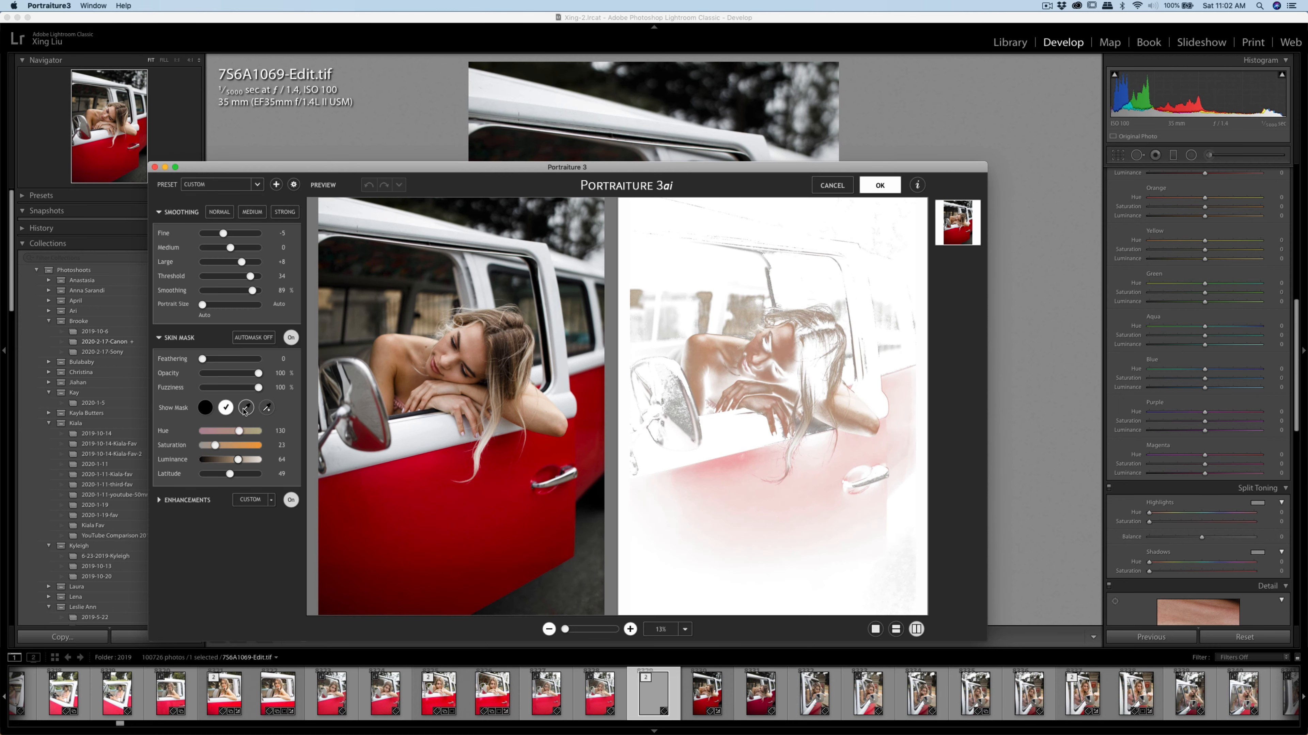
Sample the woman's facial skin tone for the Portraiture skin mask and apply the smoothing to 756A1069-Edit.tif
left_click(246, 409)
left_click(476, 339)
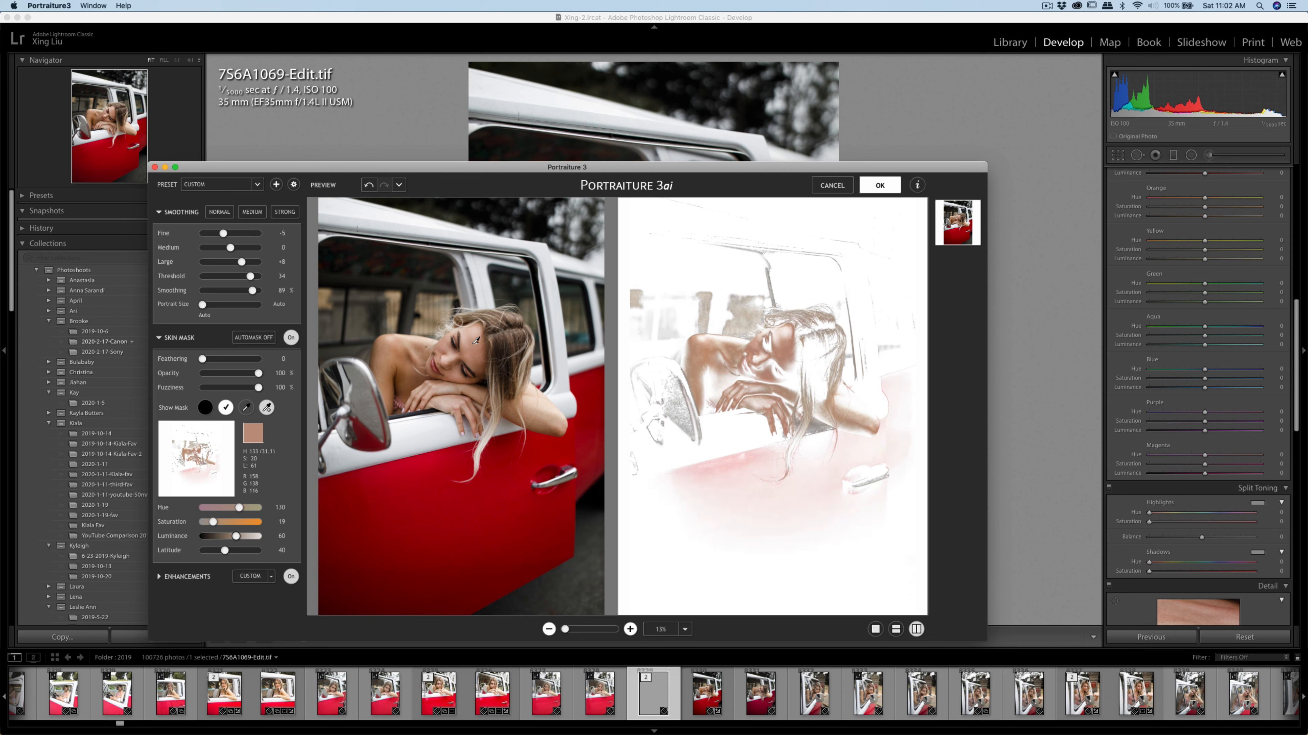
left_click(449, 344)
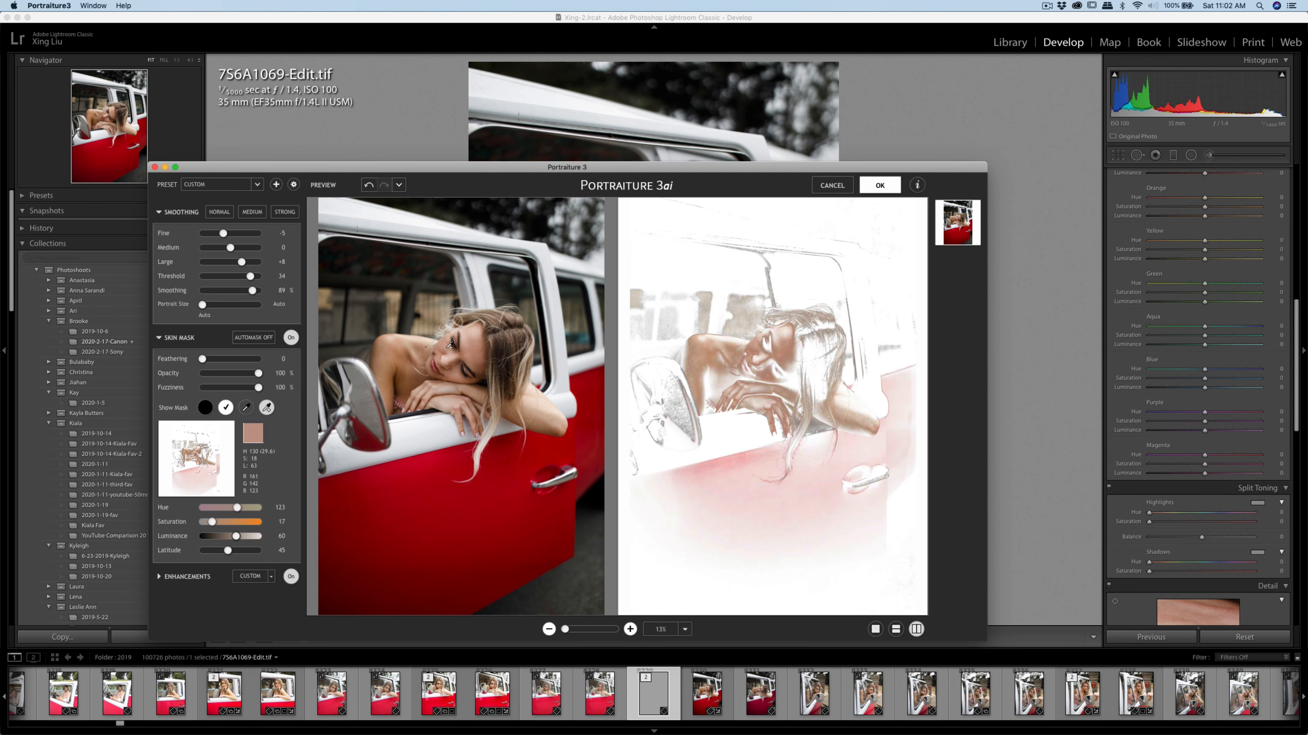
left_click(880, 192)
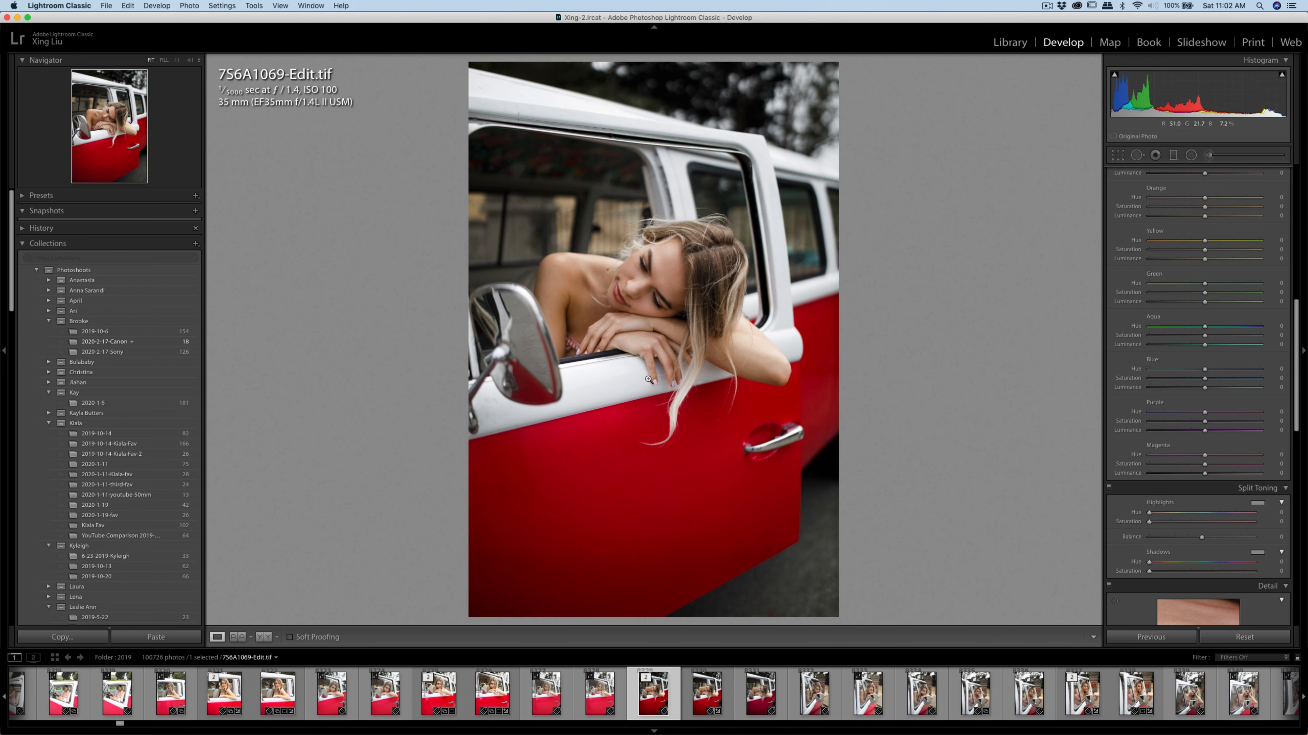
Examine the smoothed skin on the woman's face and shoulder up close, and return to the full photo
scroll(1163, 361, "up", 10)
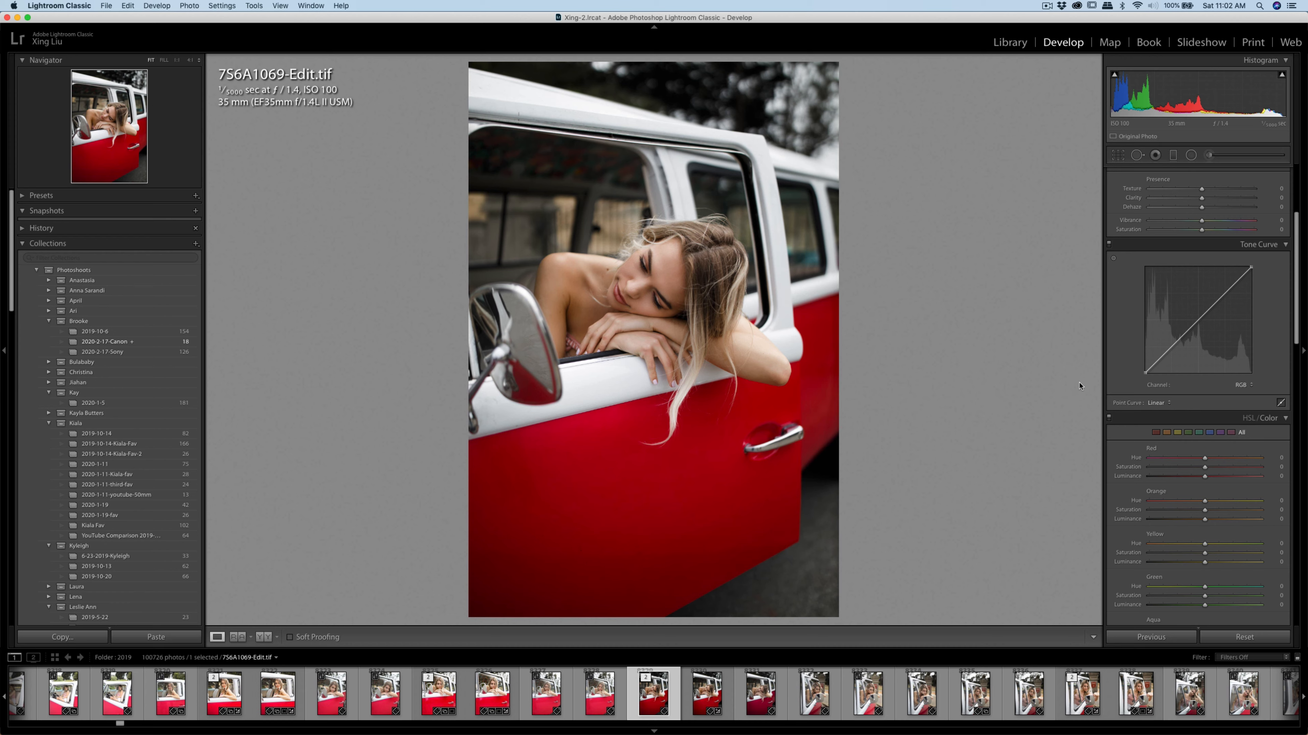
scroll(1137, 374, "up", 5)
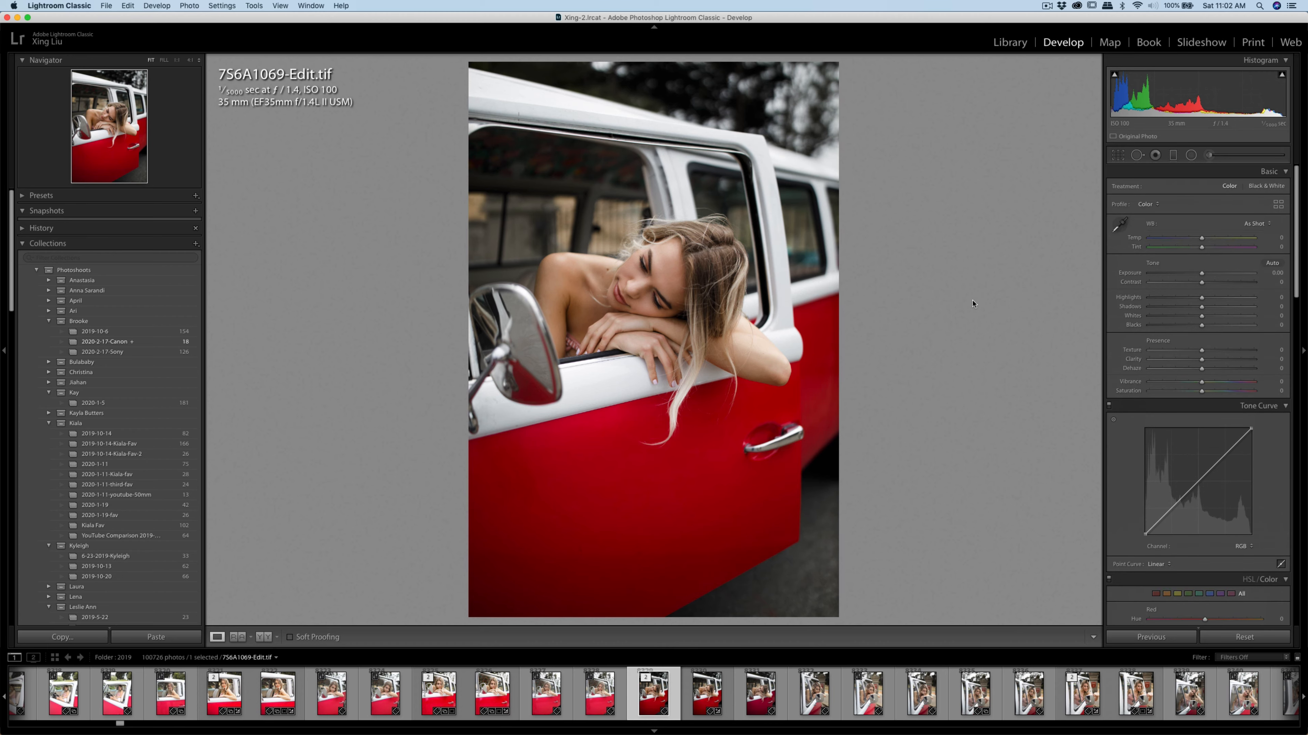
left_click(628, 259)
left_click(650, 298)
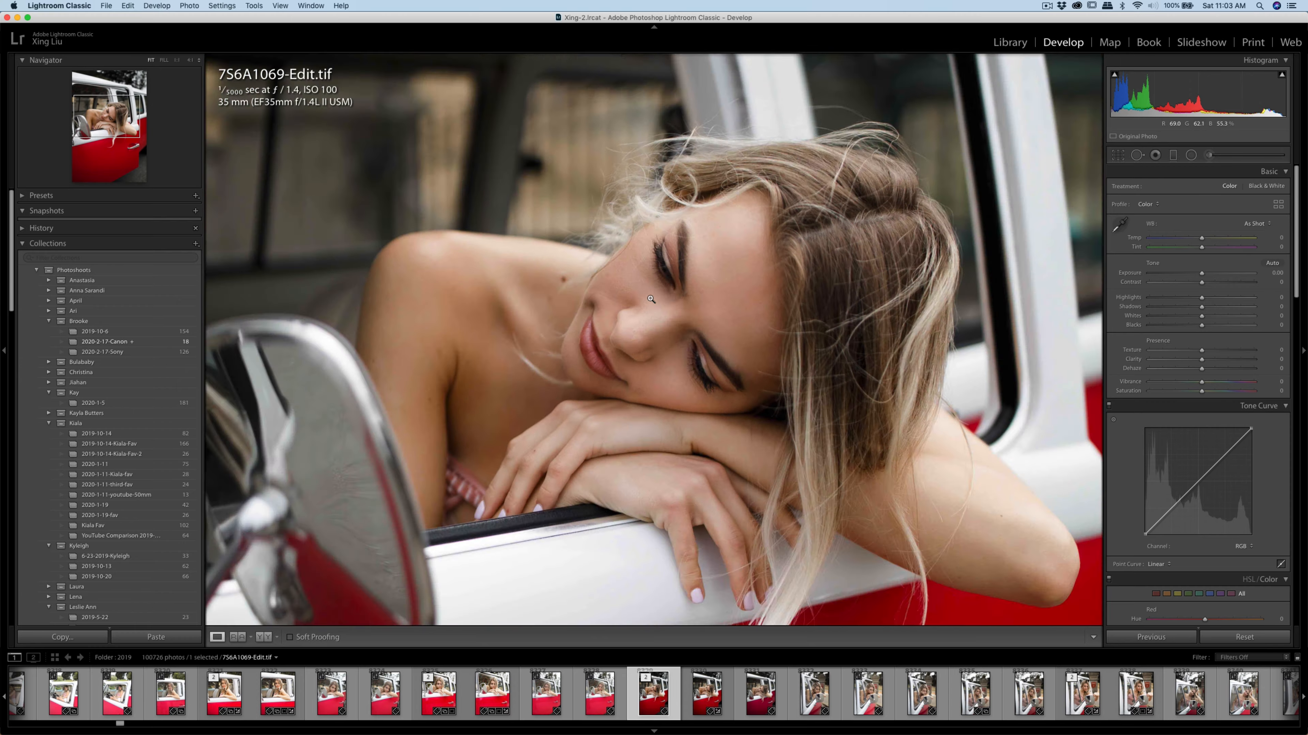
left_click(619, 259)
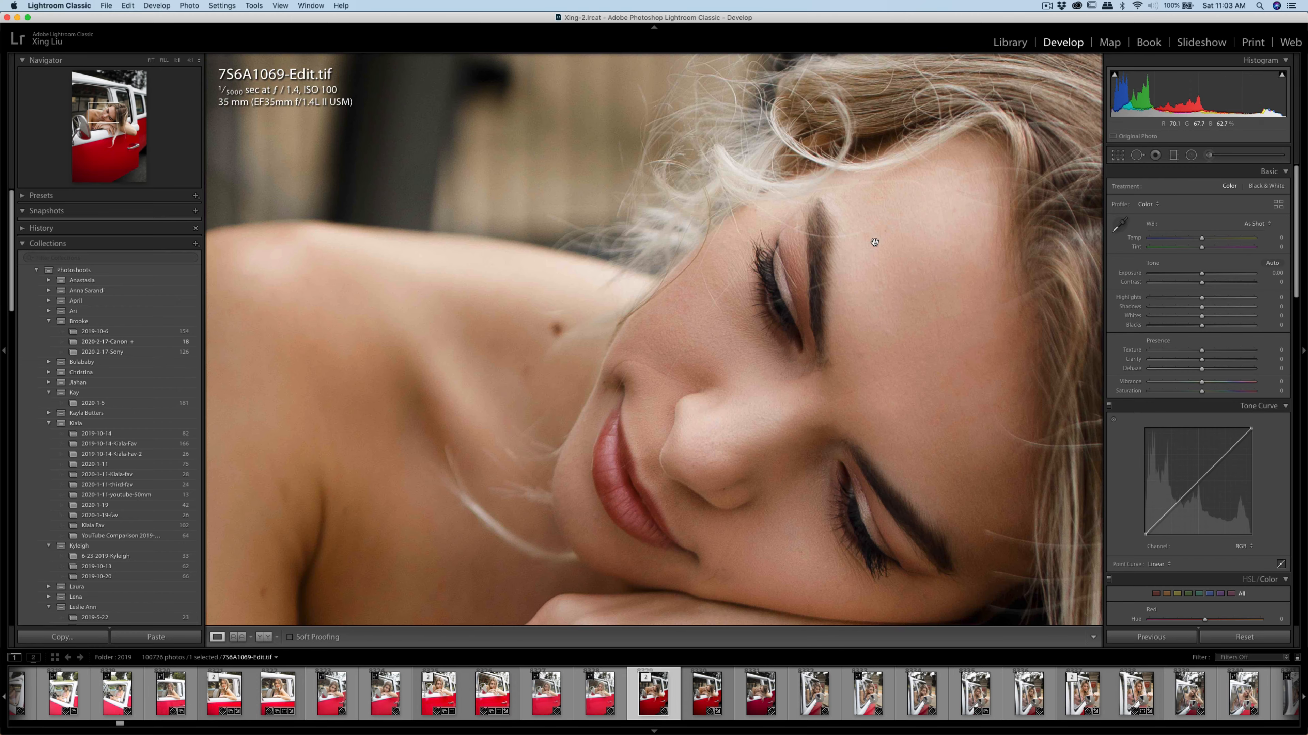
left_click(955, 258)
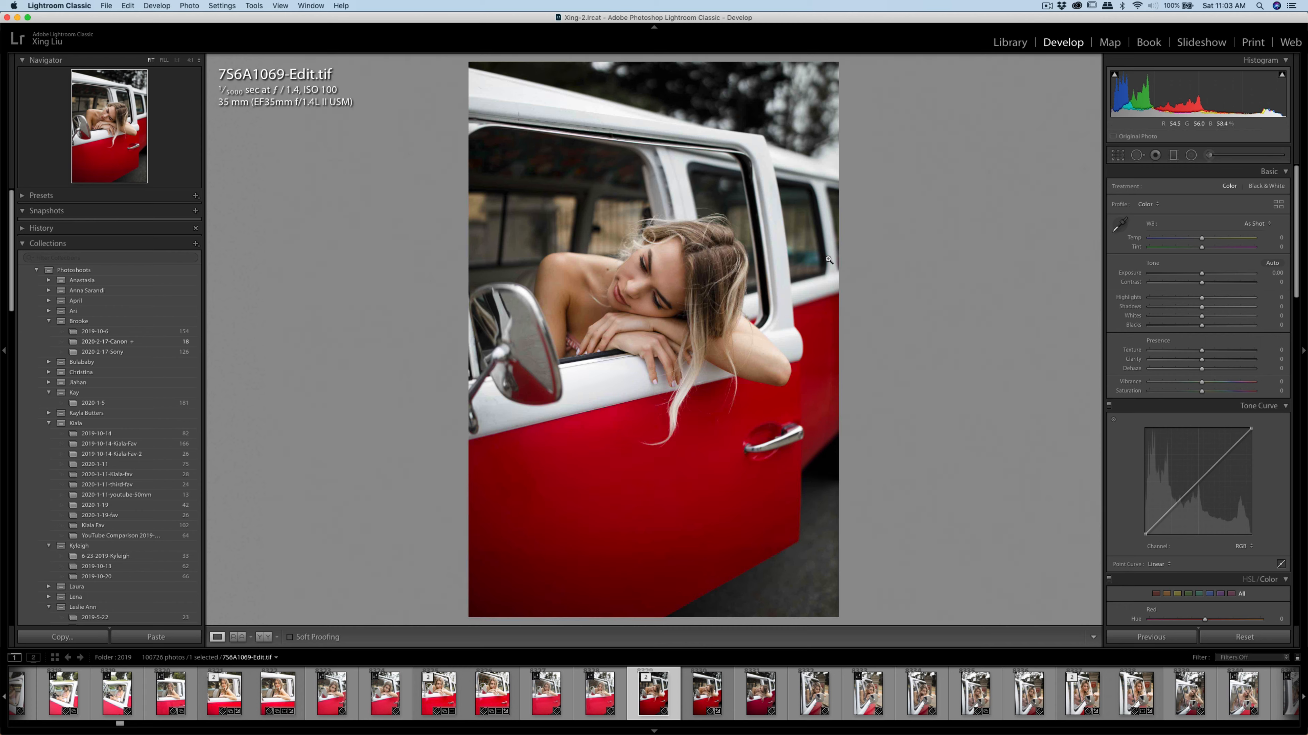
Export the smoothed 756A1069-Edit.tif
key("super+shift+e")
left_click(839, 397)
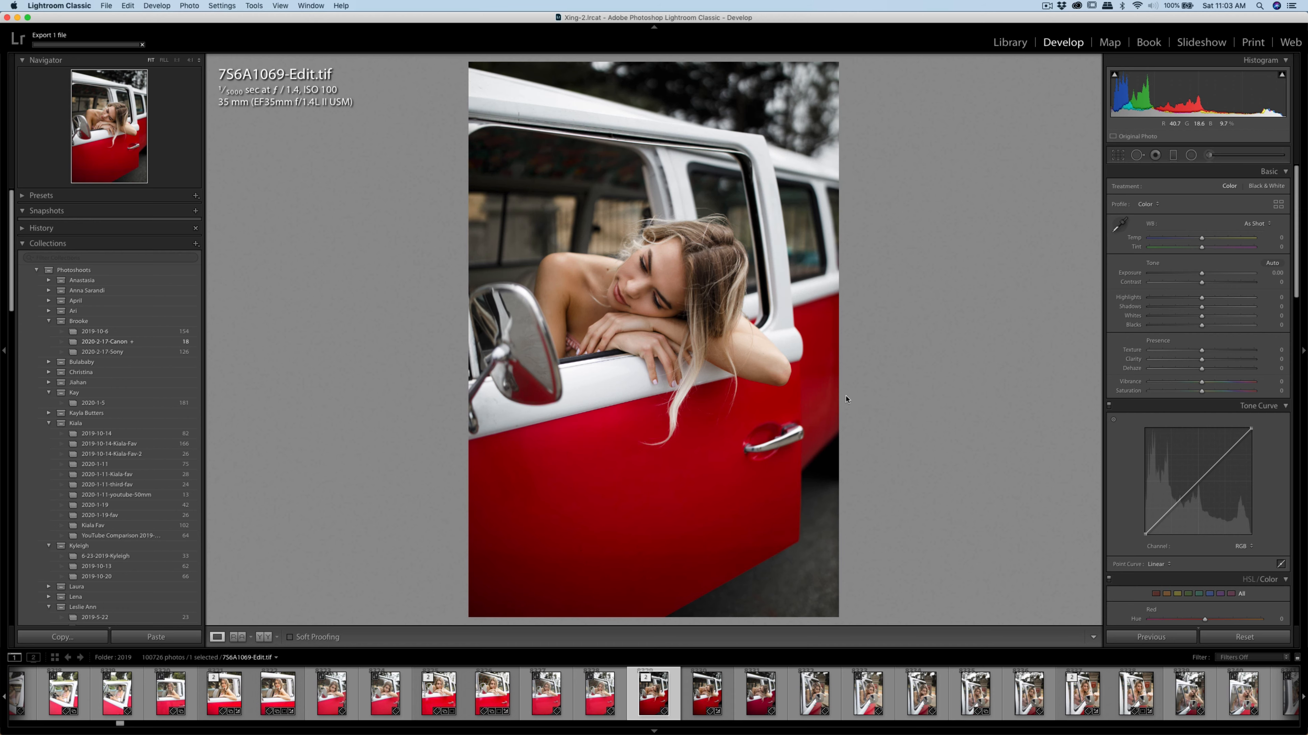